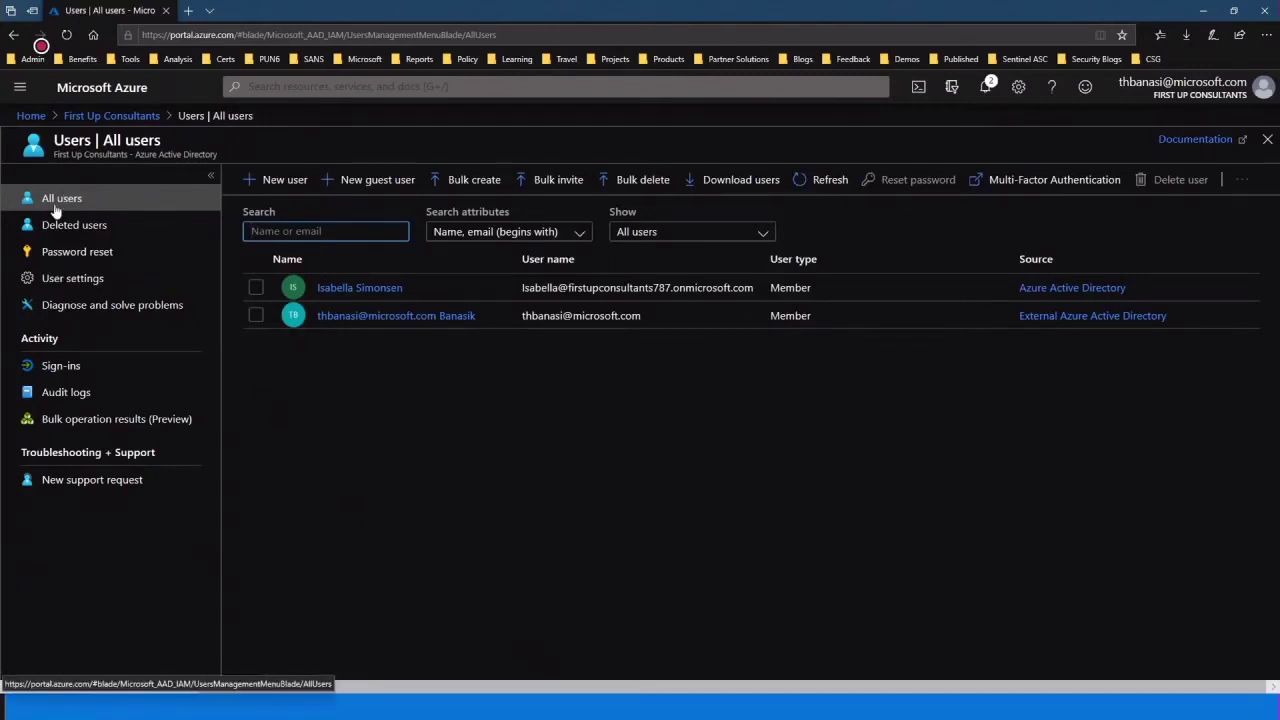
Step: Create a new directory user, filling in the user name and full name and keeping the auto-generated password
left_click(278, 182)
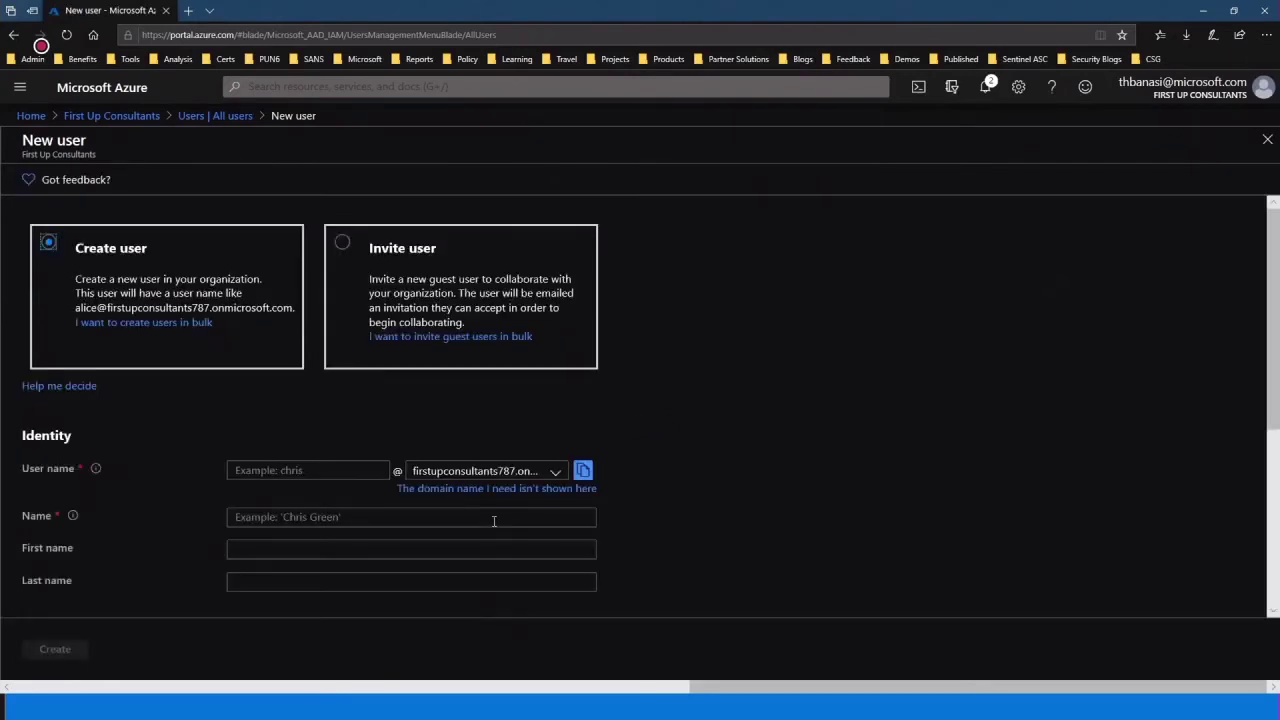
left_click(285, 470)
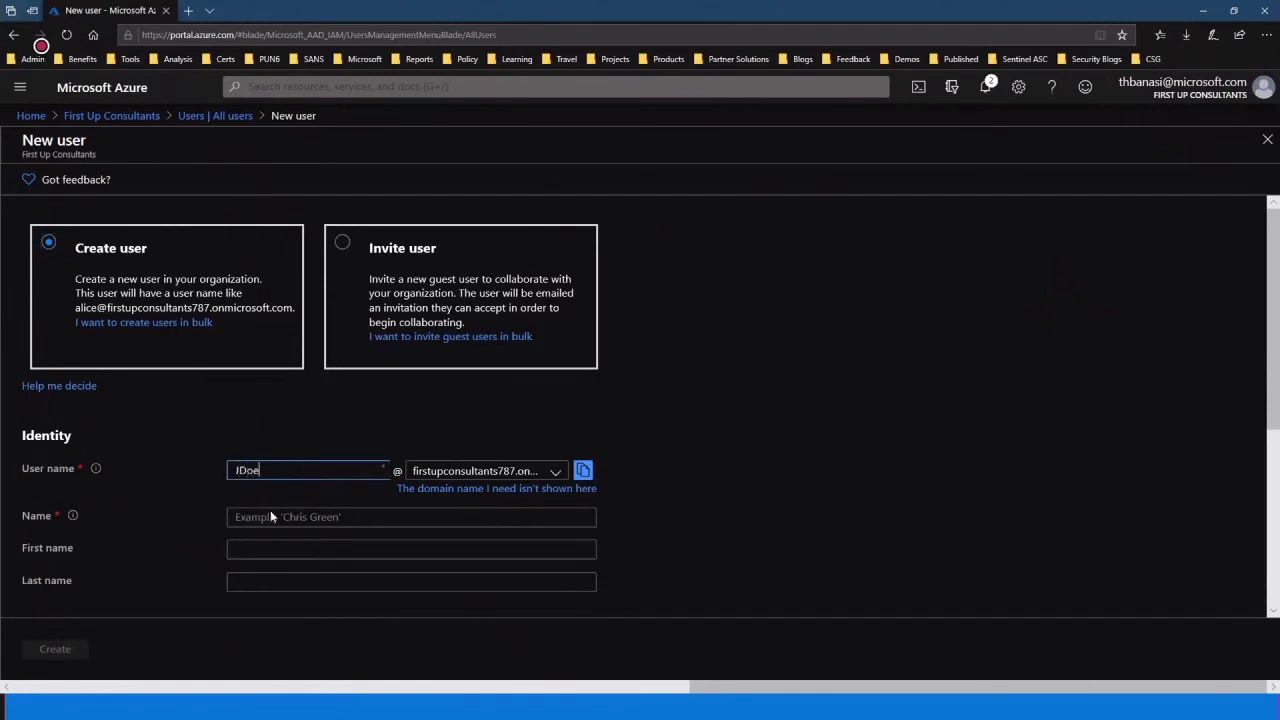
left_click(268, 517)
type("J")
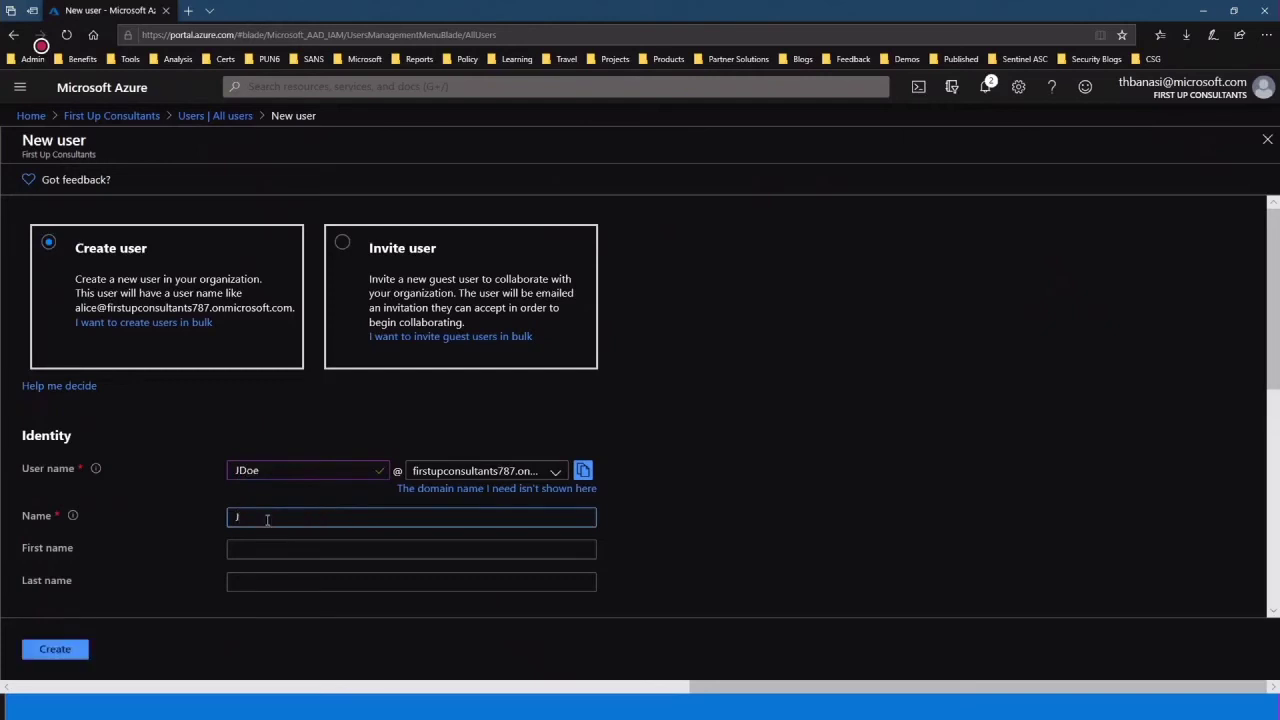
type("ohn Doe")
scroll(151, 554, "down", 2)
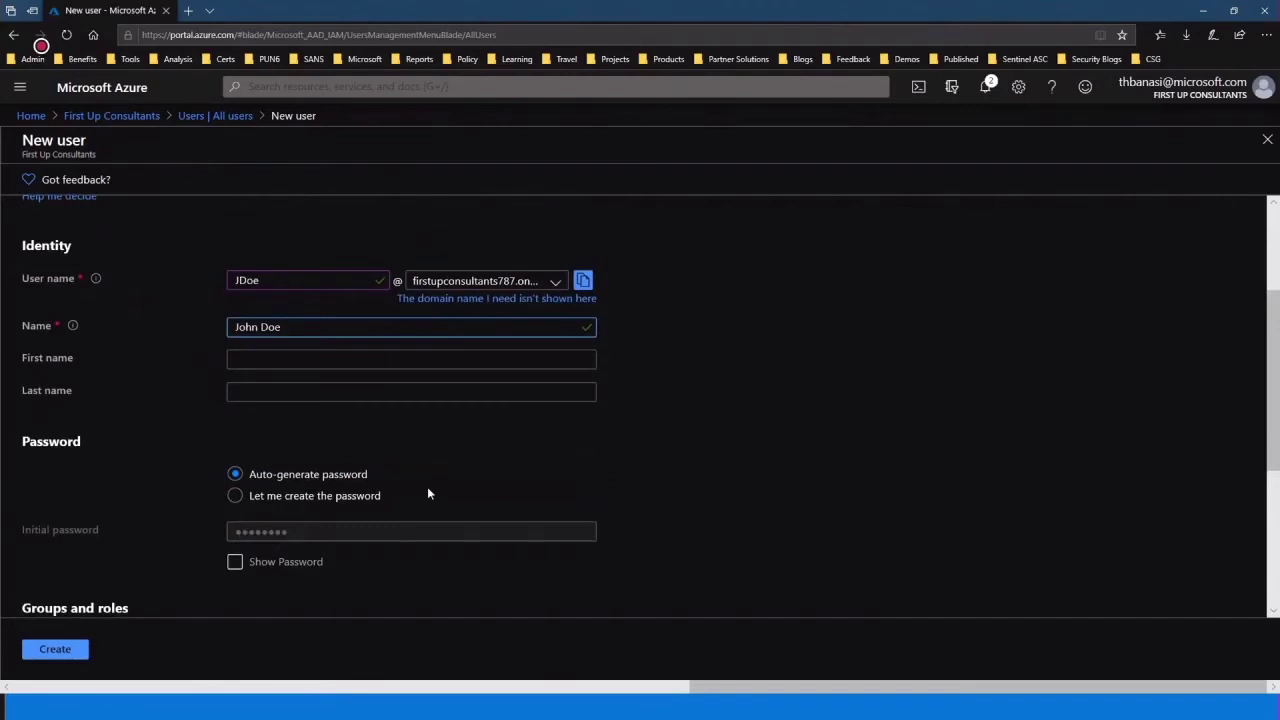
scroll(427, 493, "down", 2)
scroll(330, 525, "down", 1)
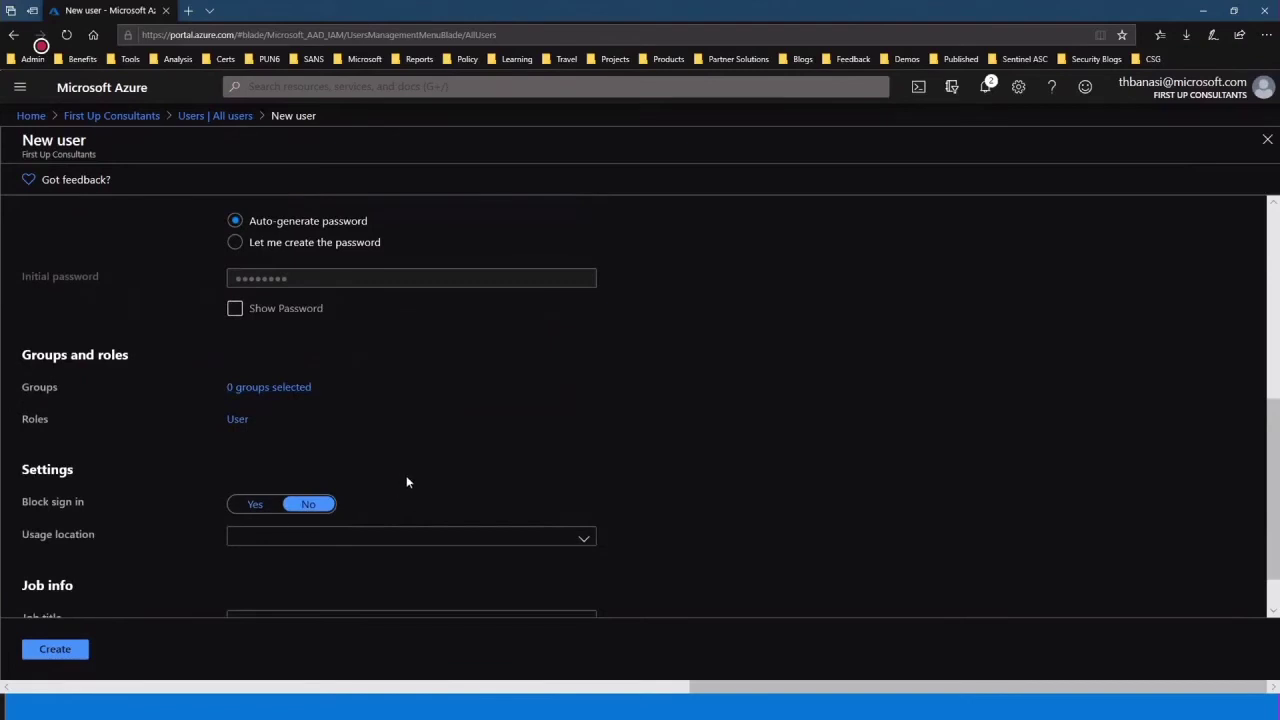
scroll(406, 482, "down", 1)
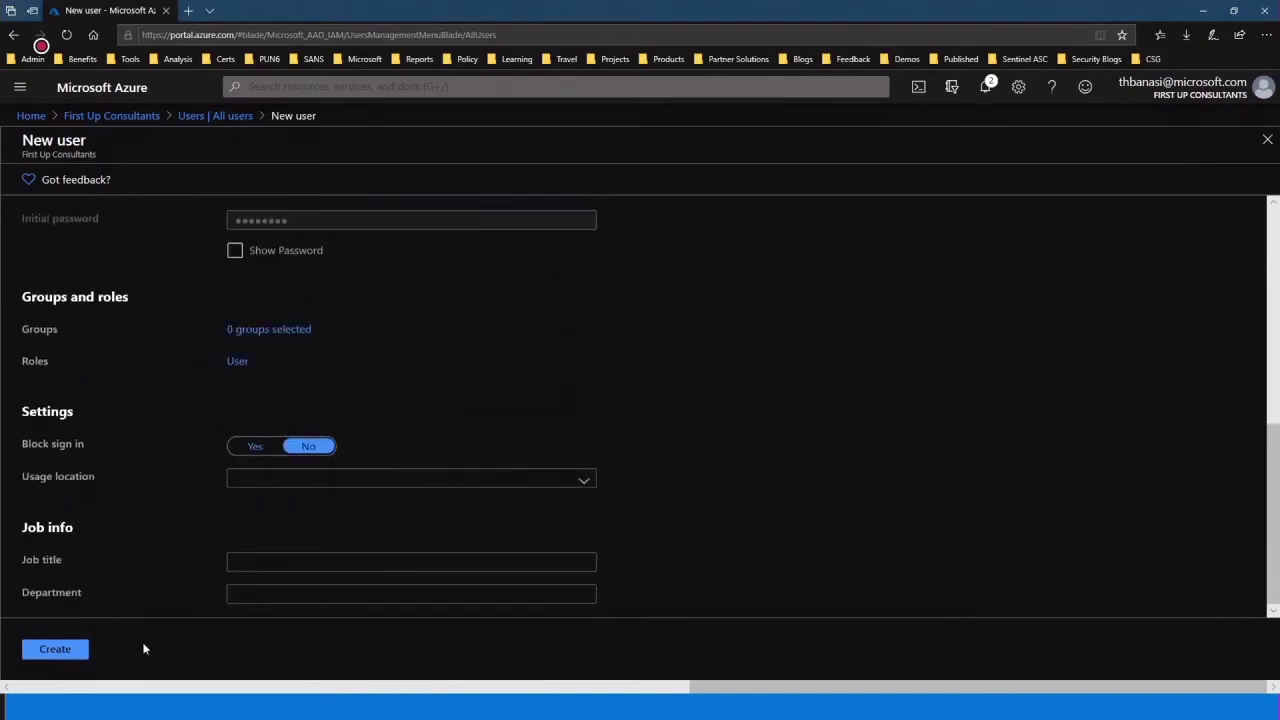
left_click(55, 649)
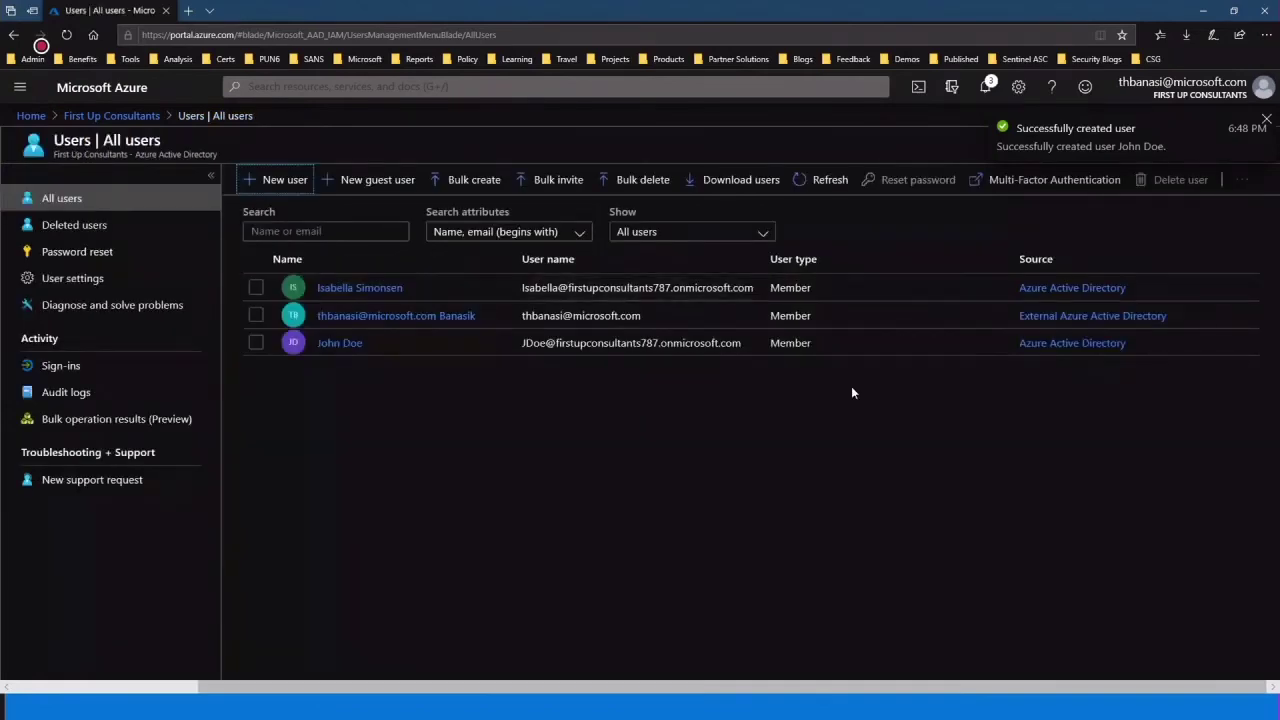
Step: Assign the Application administrator directory role to the newly created user
left_click(339, 344)
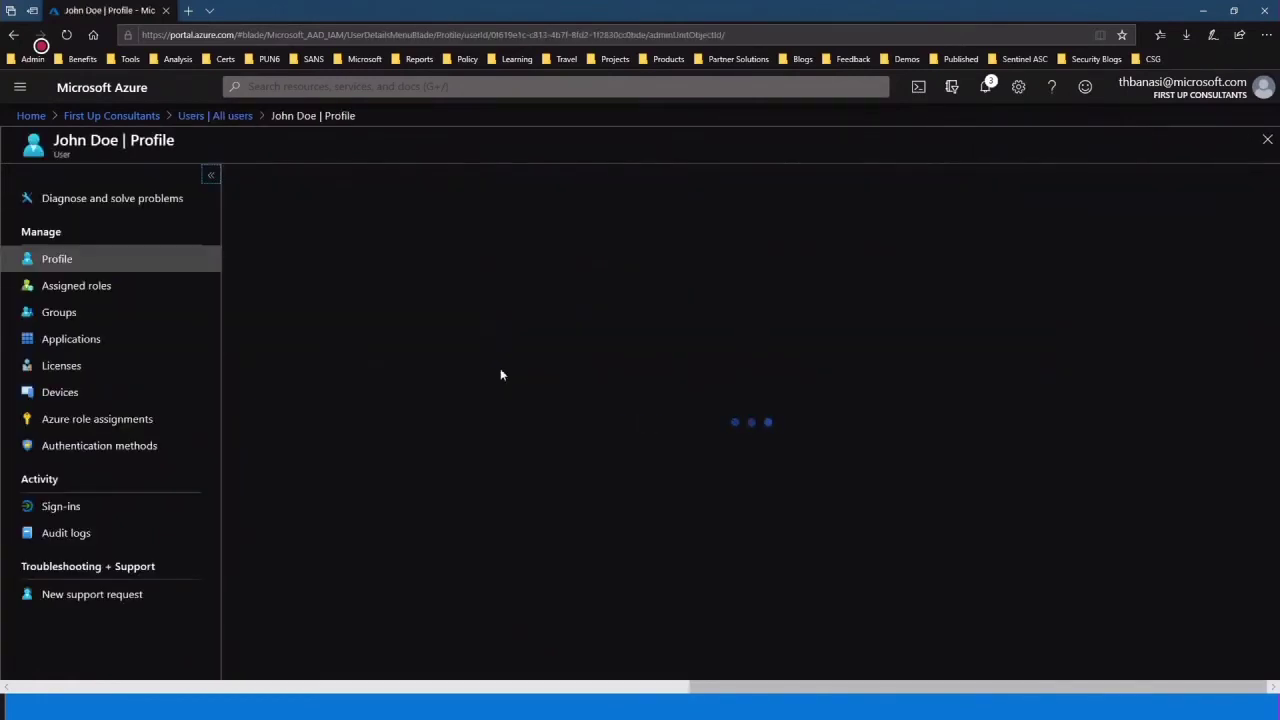
left_click(62, 291)
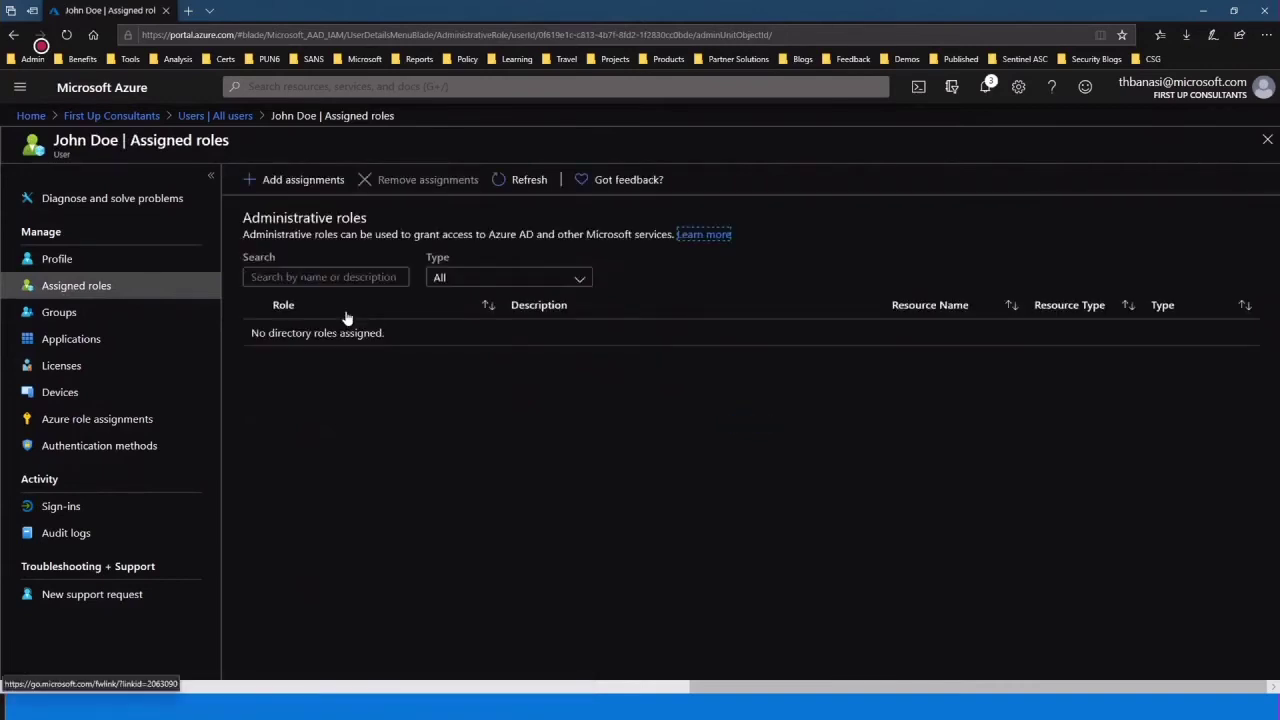
left_click(268, 190)
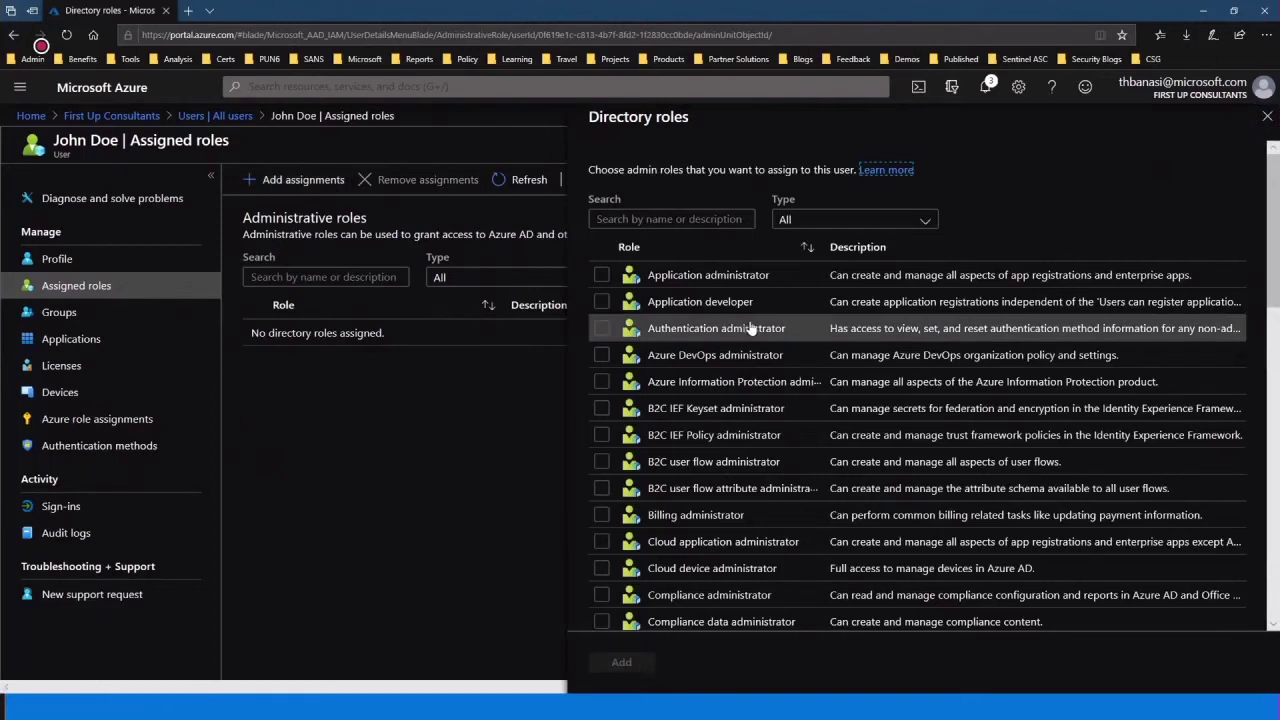
left_click(604, 279)
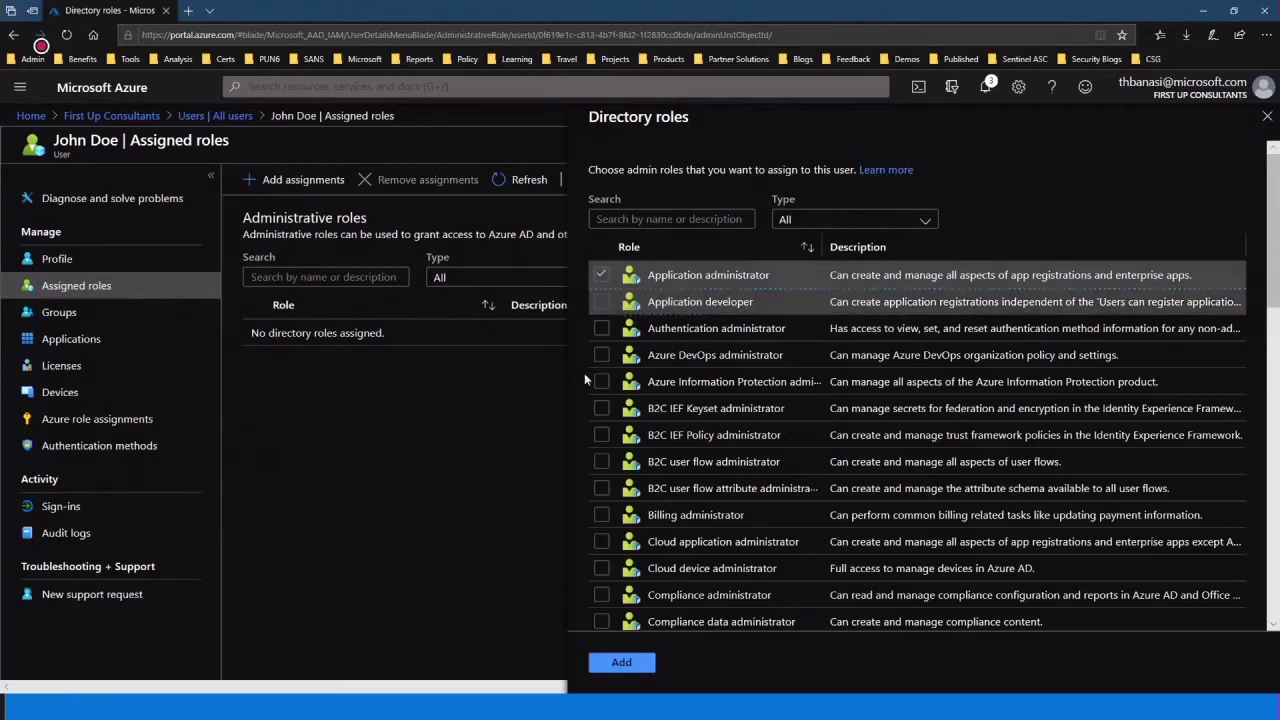
left_click(622, 665)
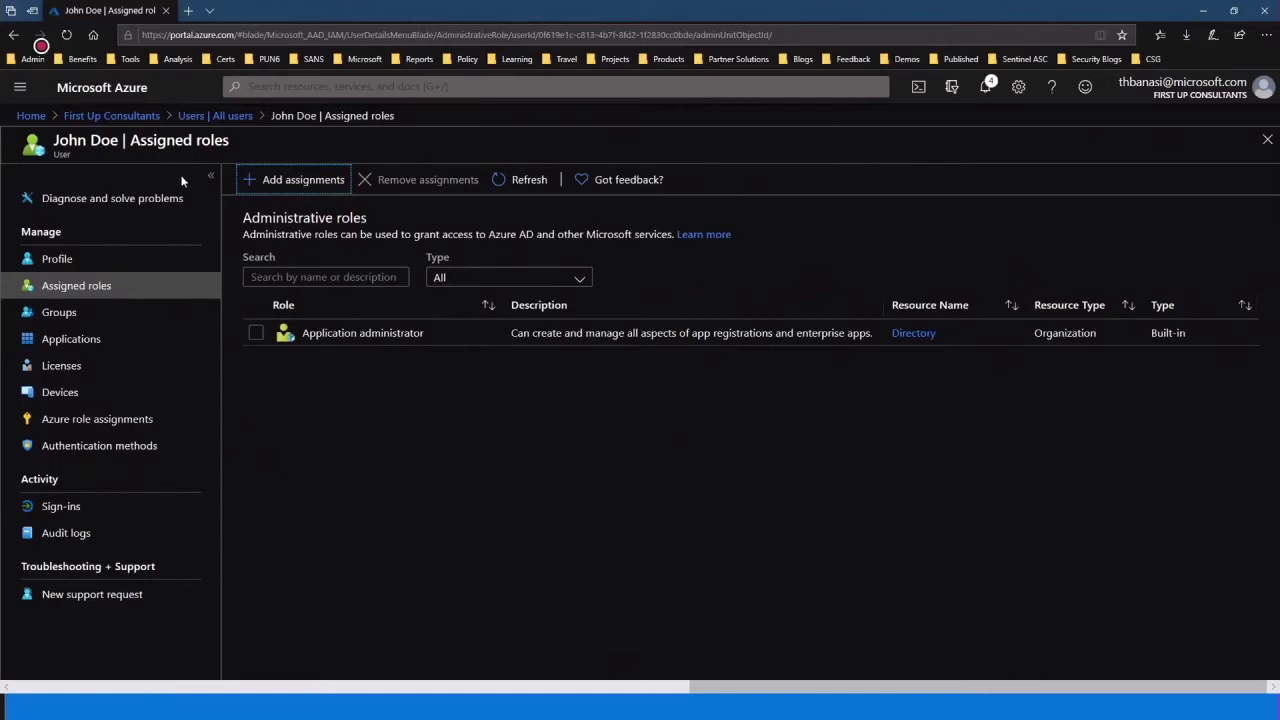
Step: Start a new Conditional Access policy in the First Up Consultants security settings and name it MFA Admin
left_click(112, 116)
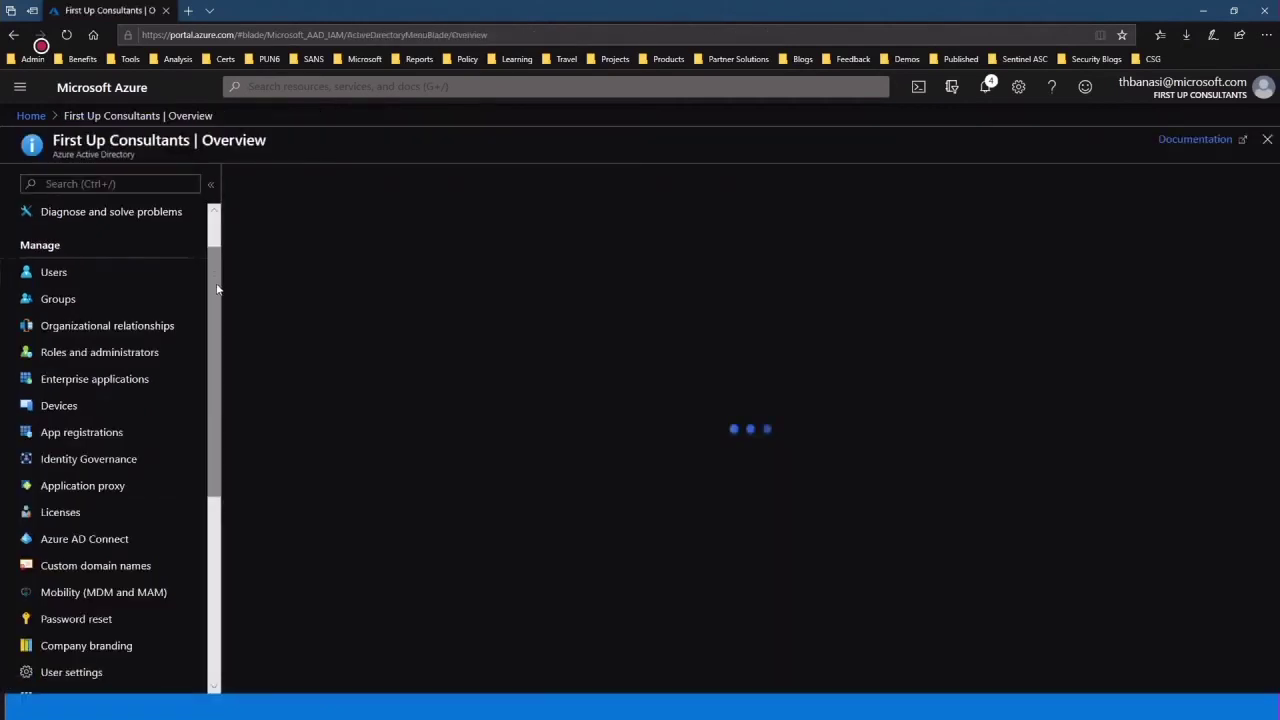
left_click_drag(217, 289, 97, 430)
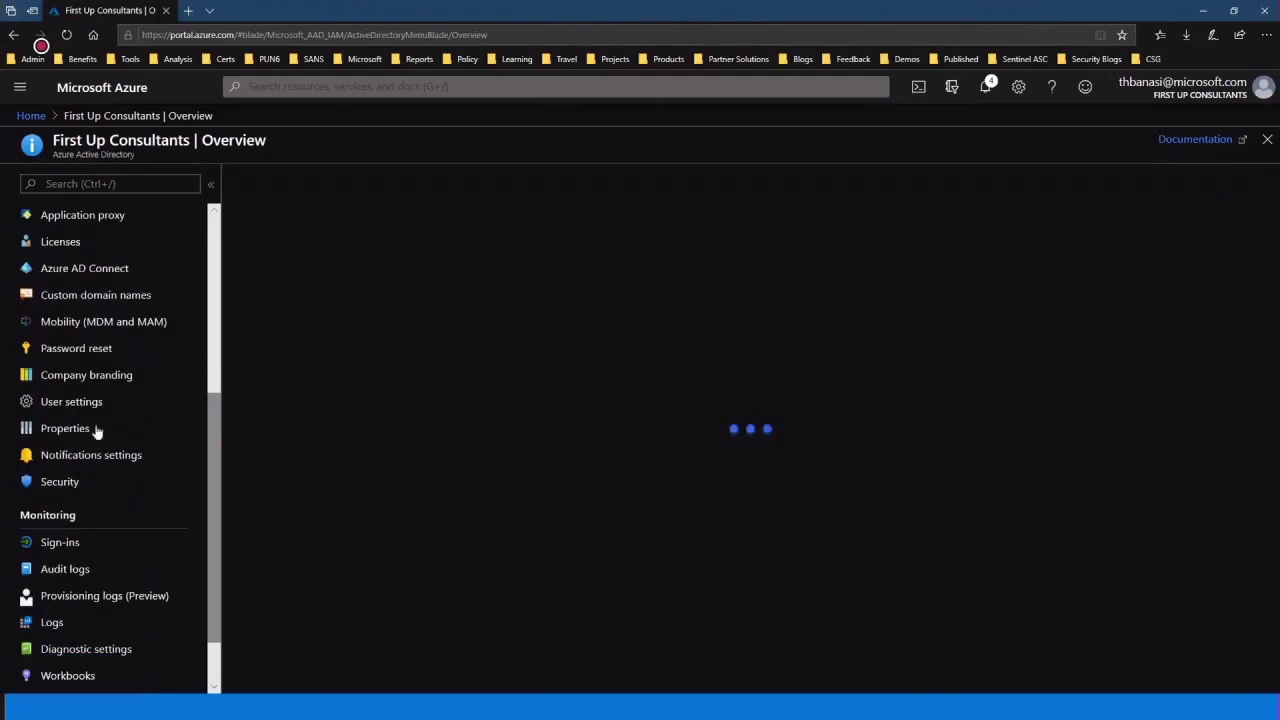
left_click(60, 482)
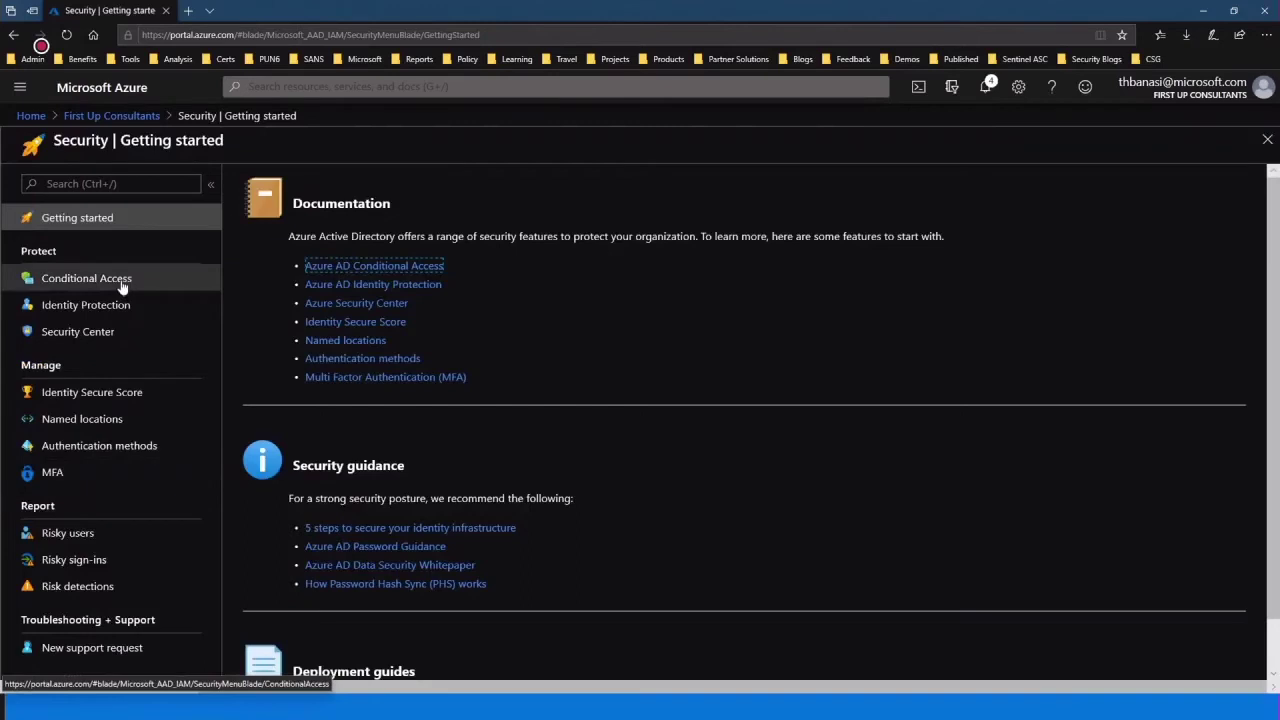
left_click(75, 288)
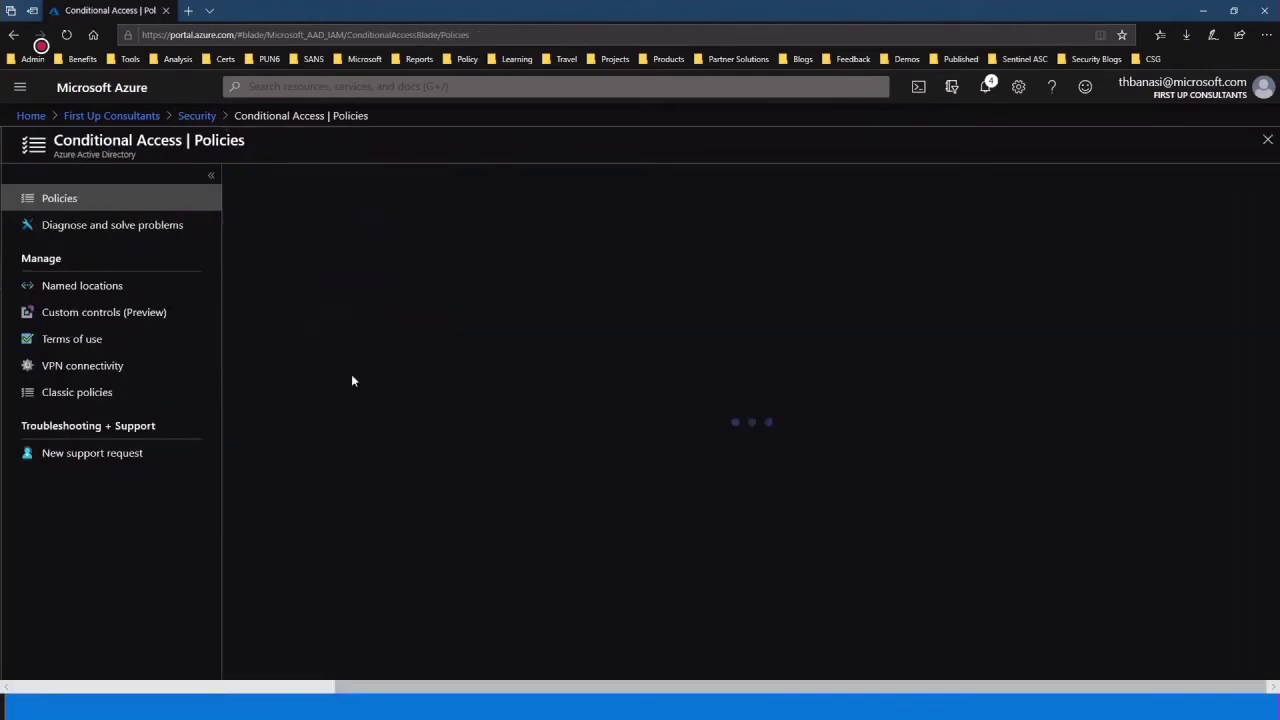
left_click(284, 180)
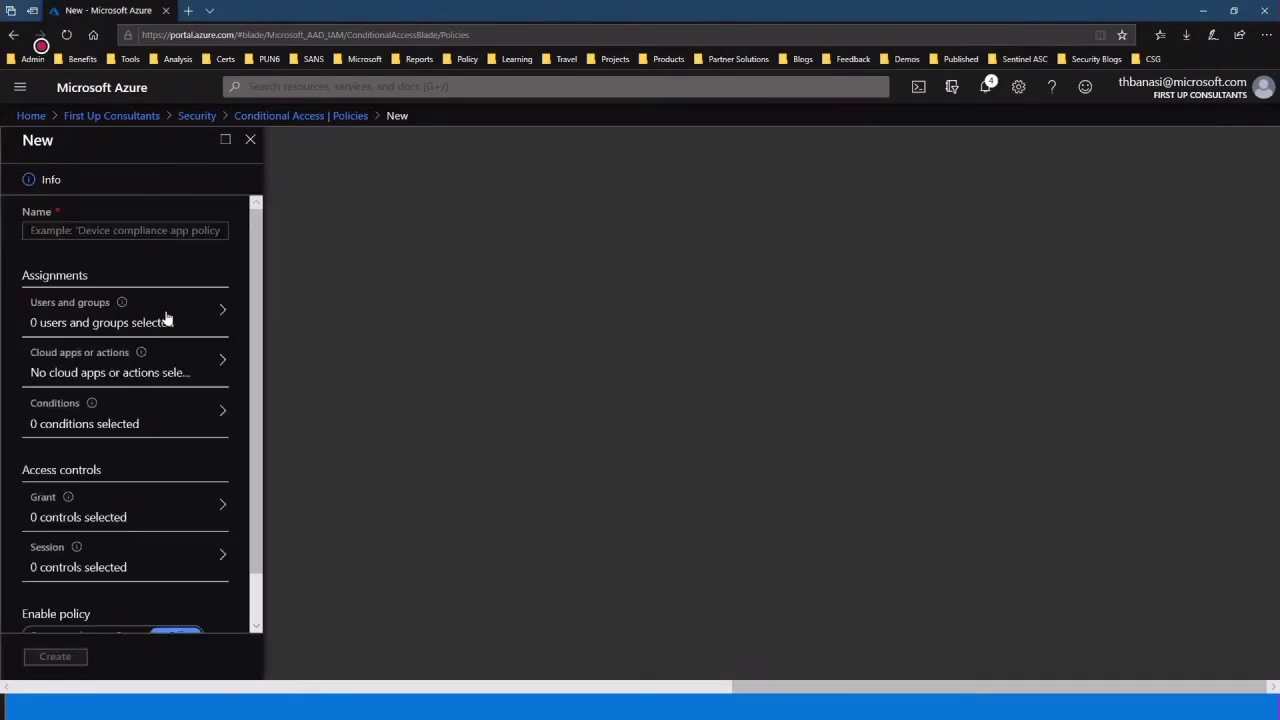
left_click(90, 232)
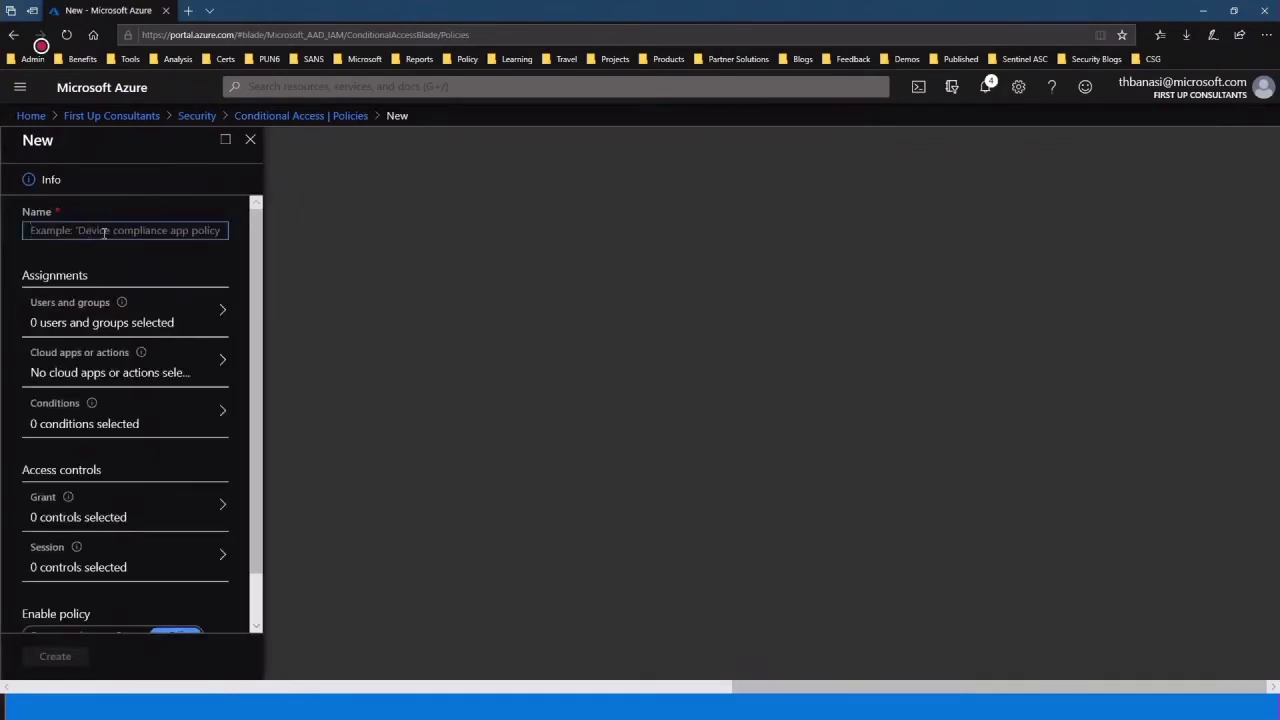
type("MFA Admin")
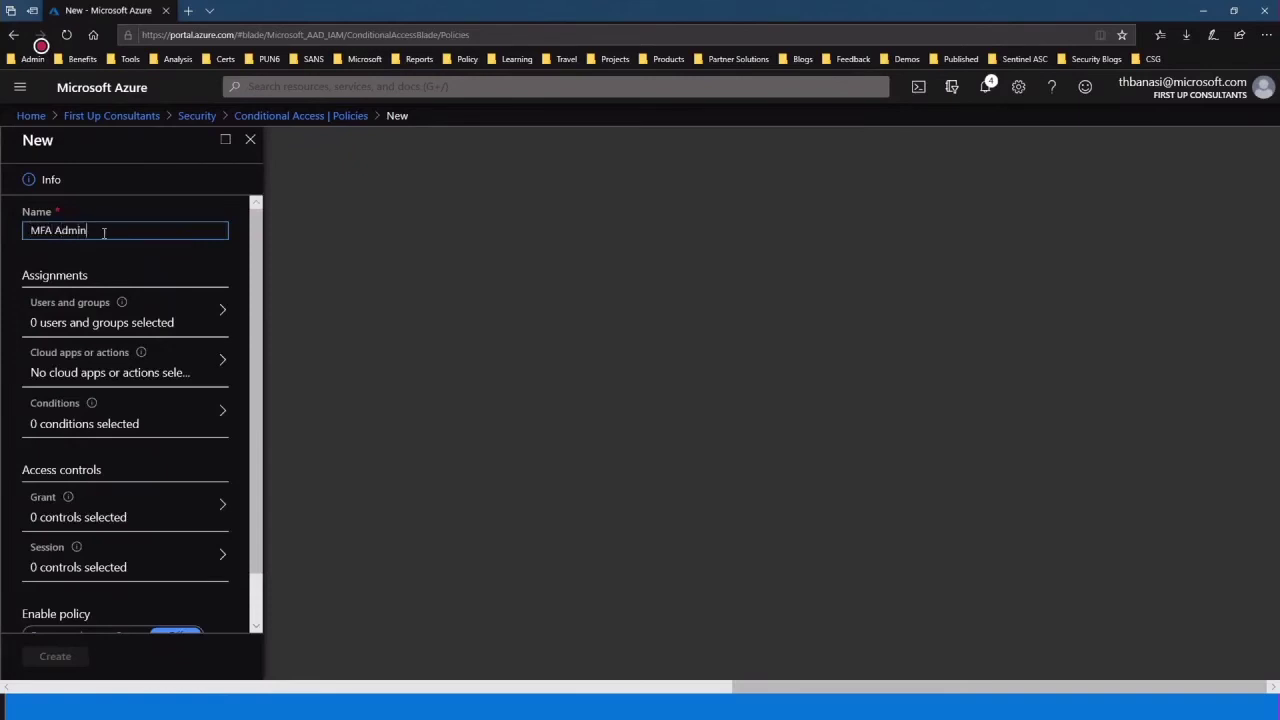
Step: Include only the newly created user in the policy's users and groups assignment
left_click(135, 320)
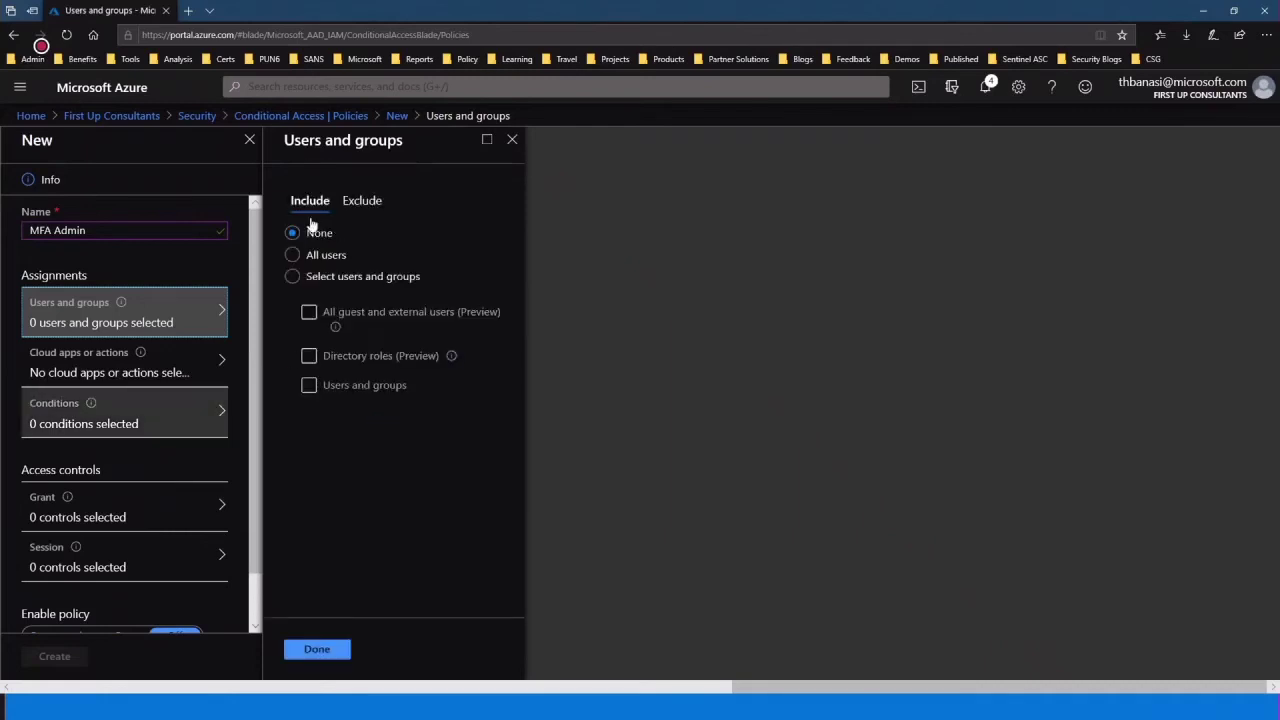
left_click(292, 278)
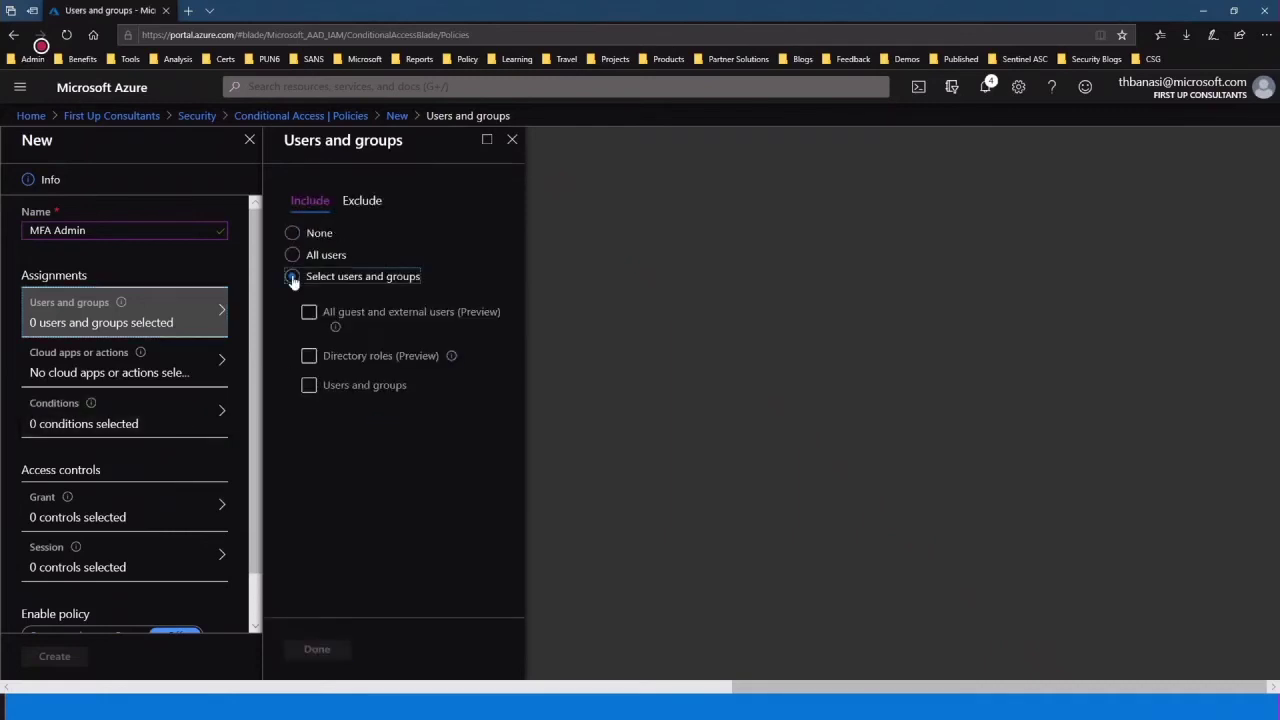
left_click(309, 386)
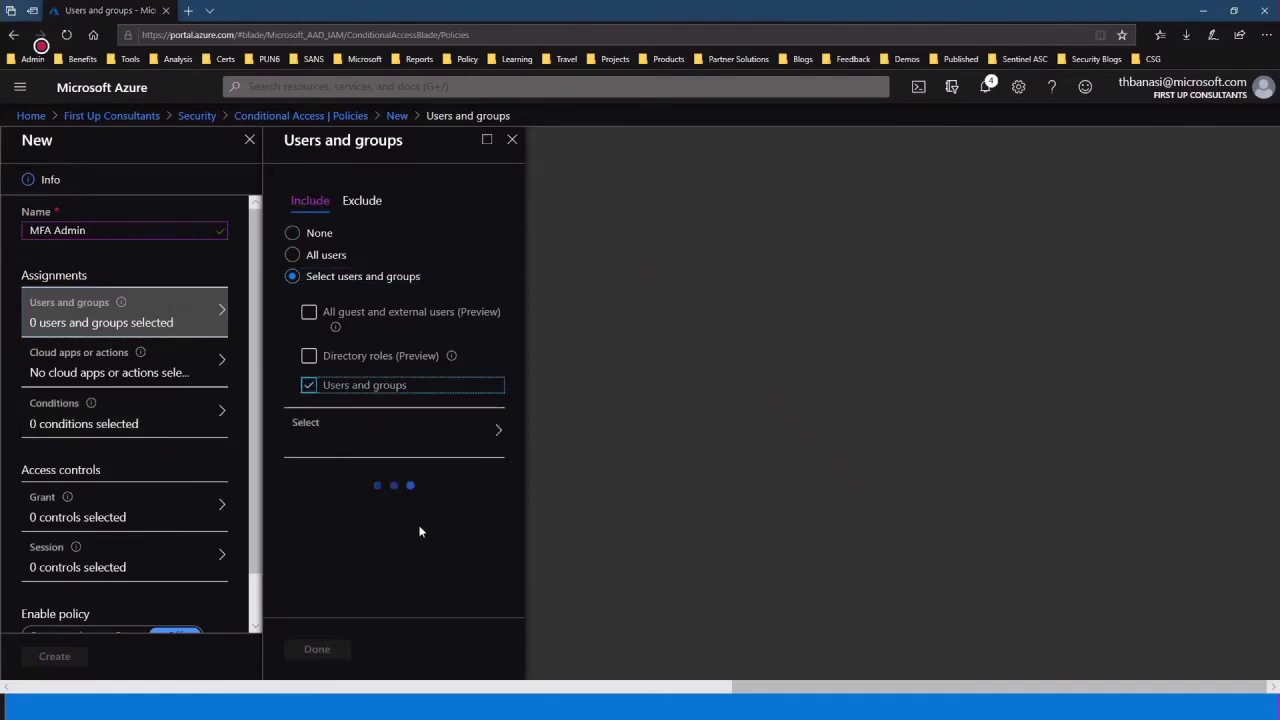
left_click(476, 437)
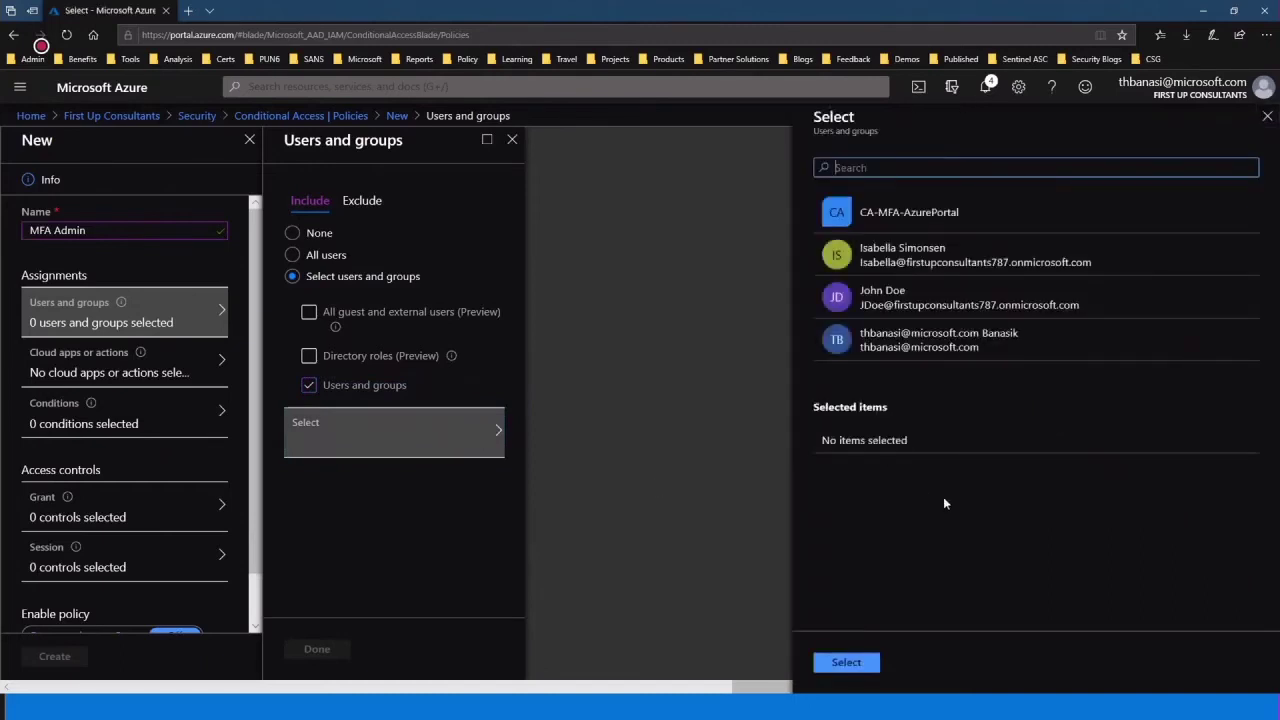
left_click(913, 309)
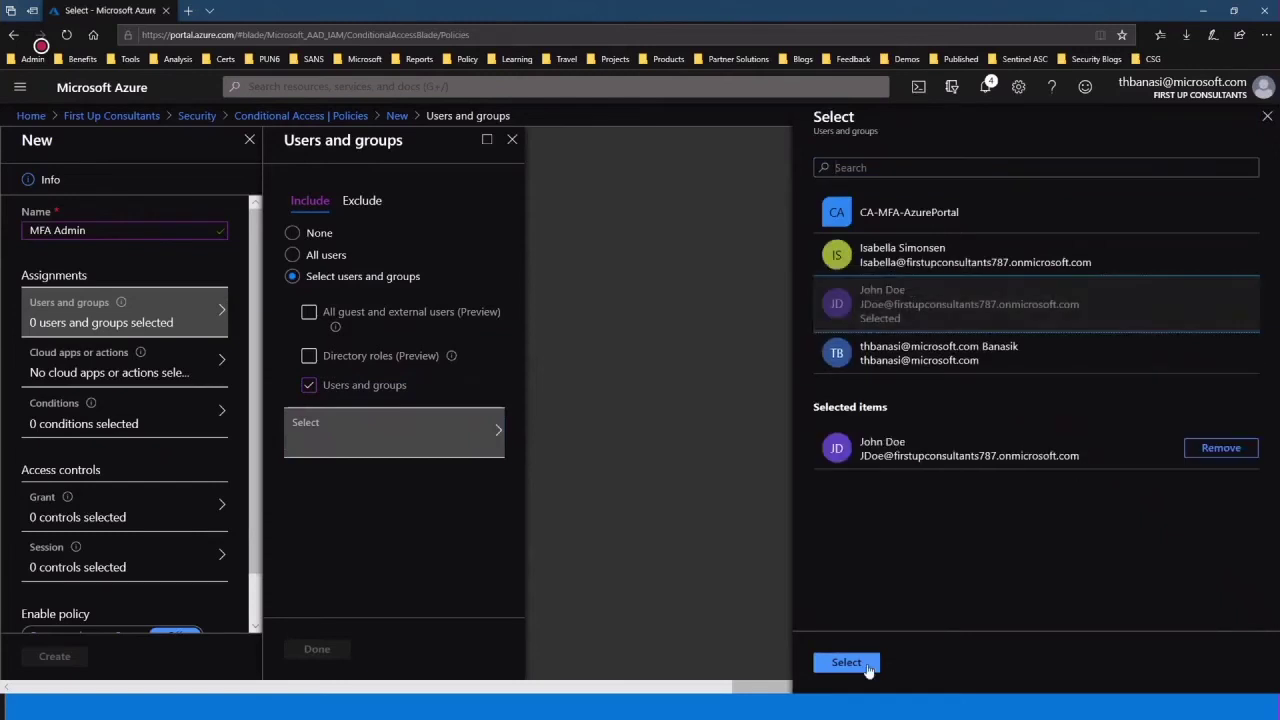
left_click(866, 667)
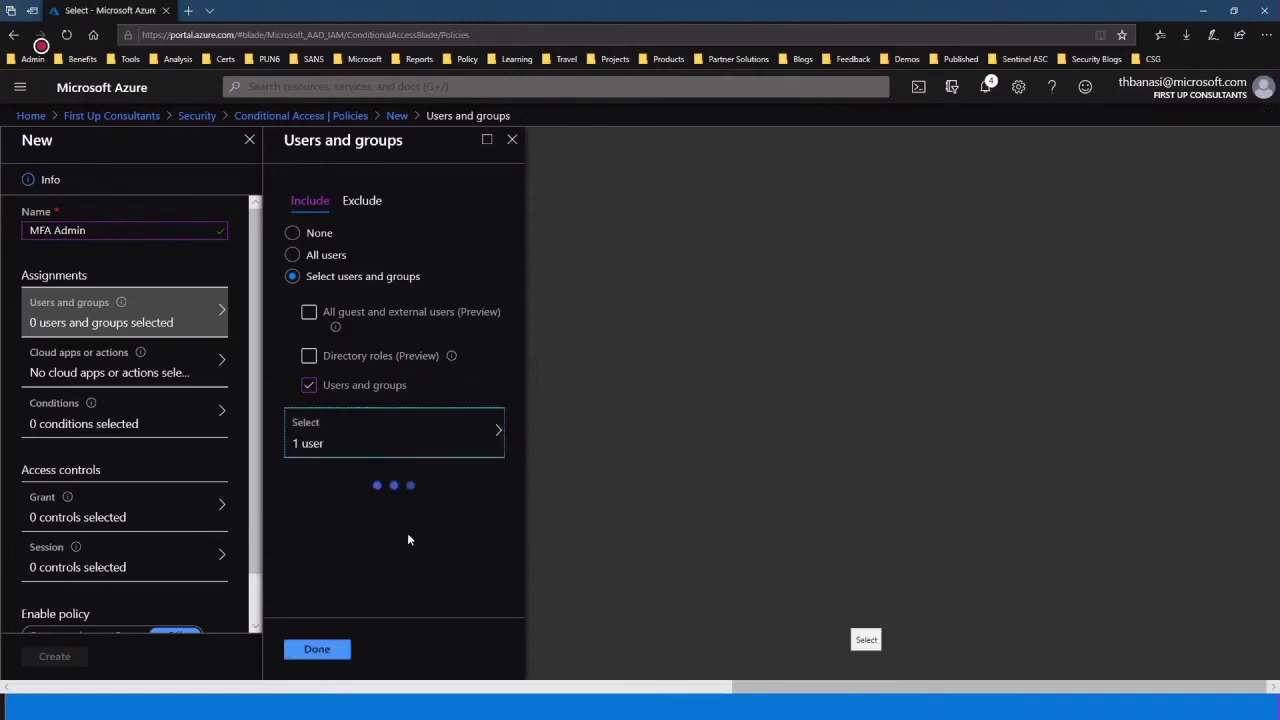
left_click(86, 368)
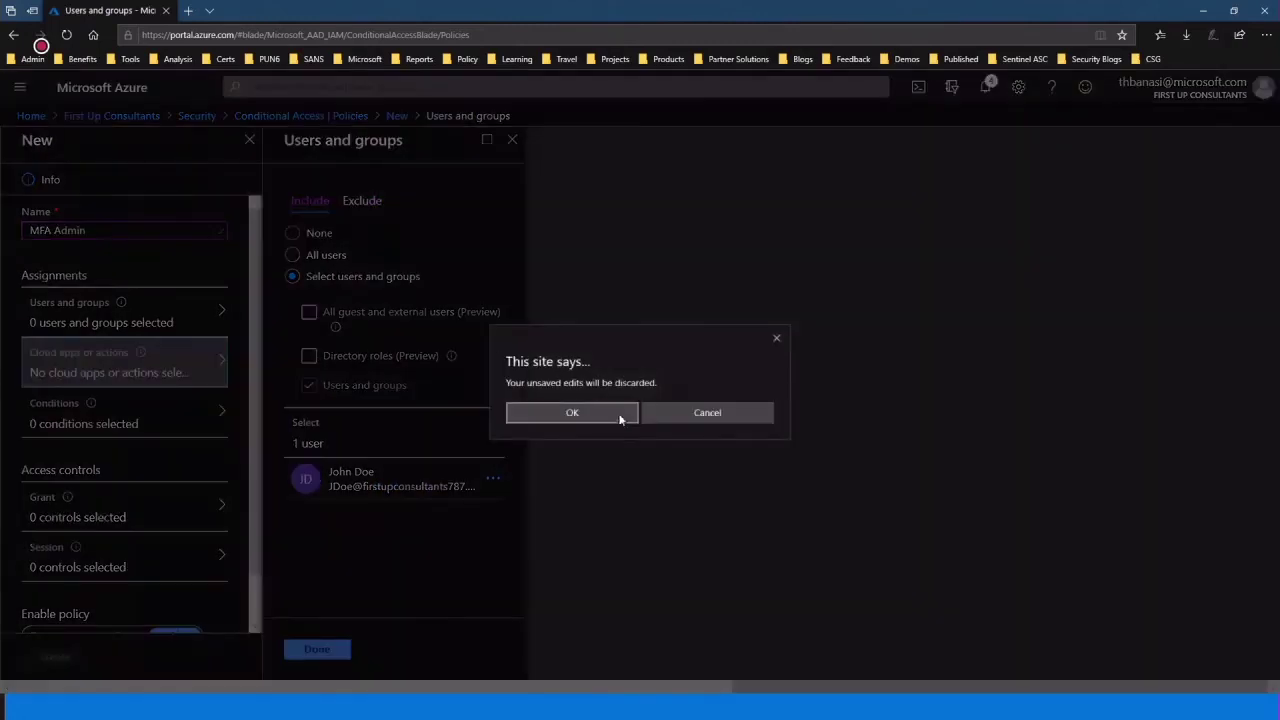
left_click(776, 338)
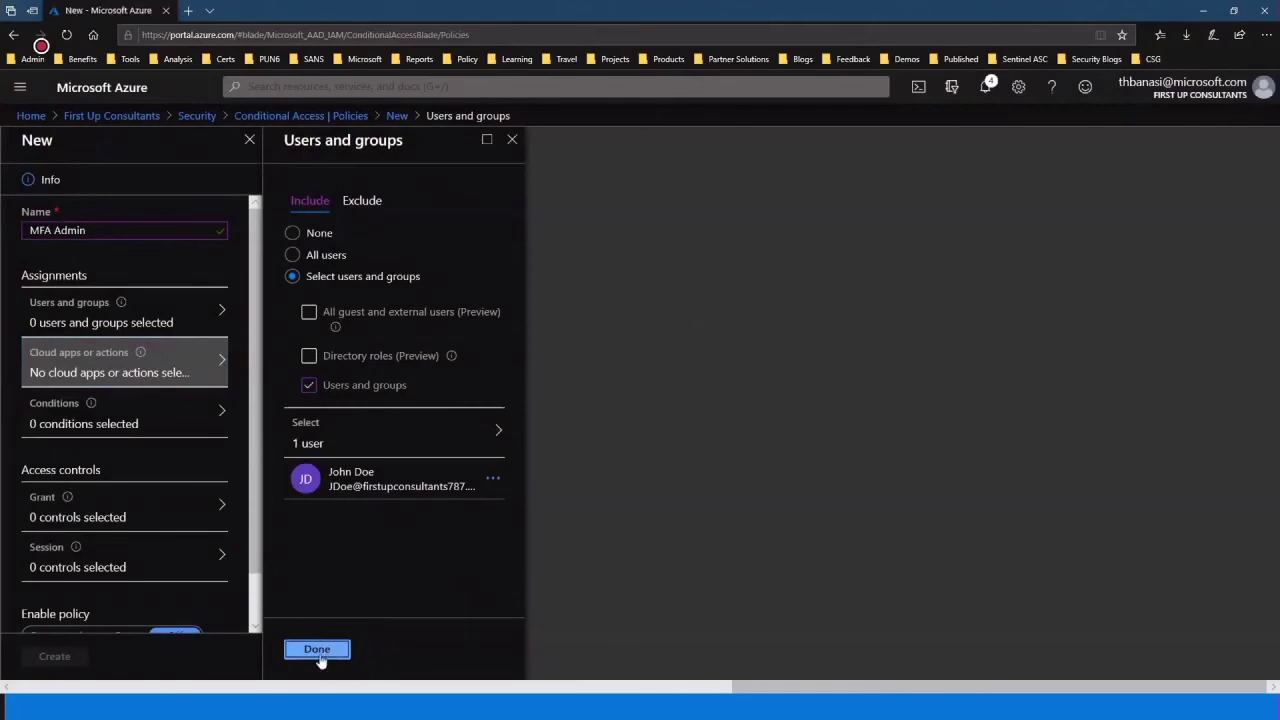
left_click(321, 651)
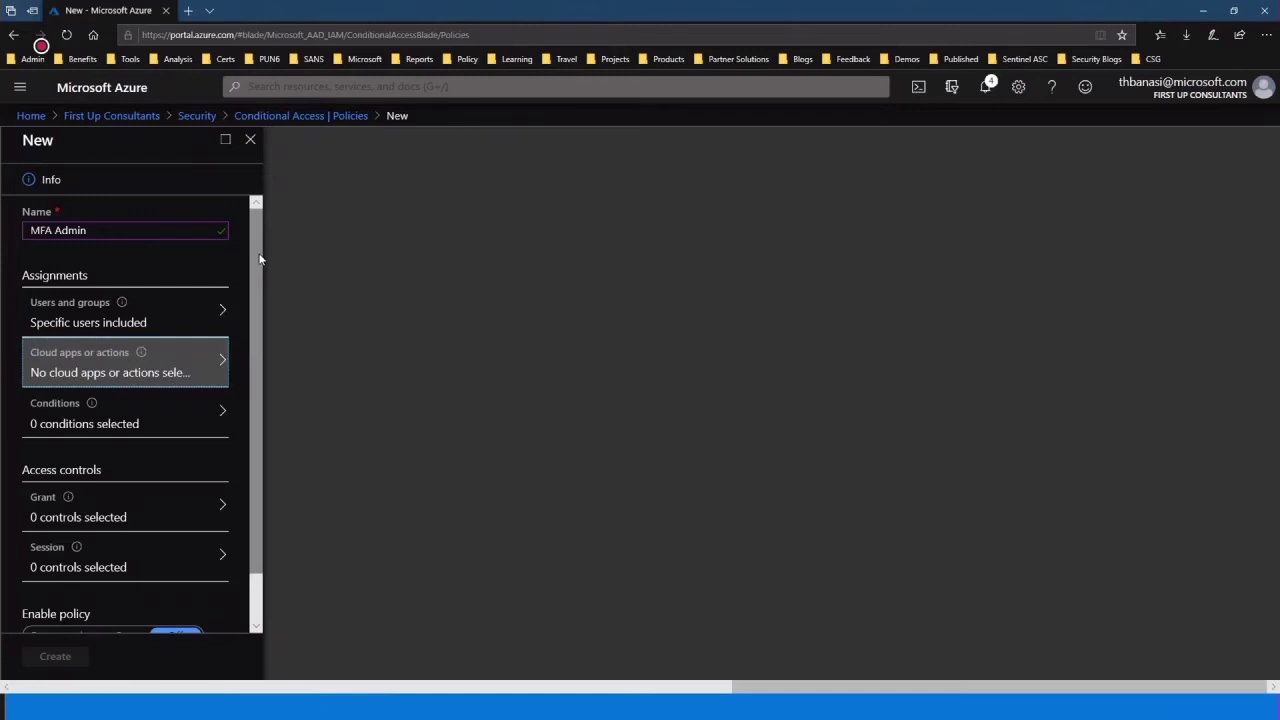
Step: Review the policy's settings and its available condition types without configuring any of them
left_click_drag(260, 260, 259, 316)
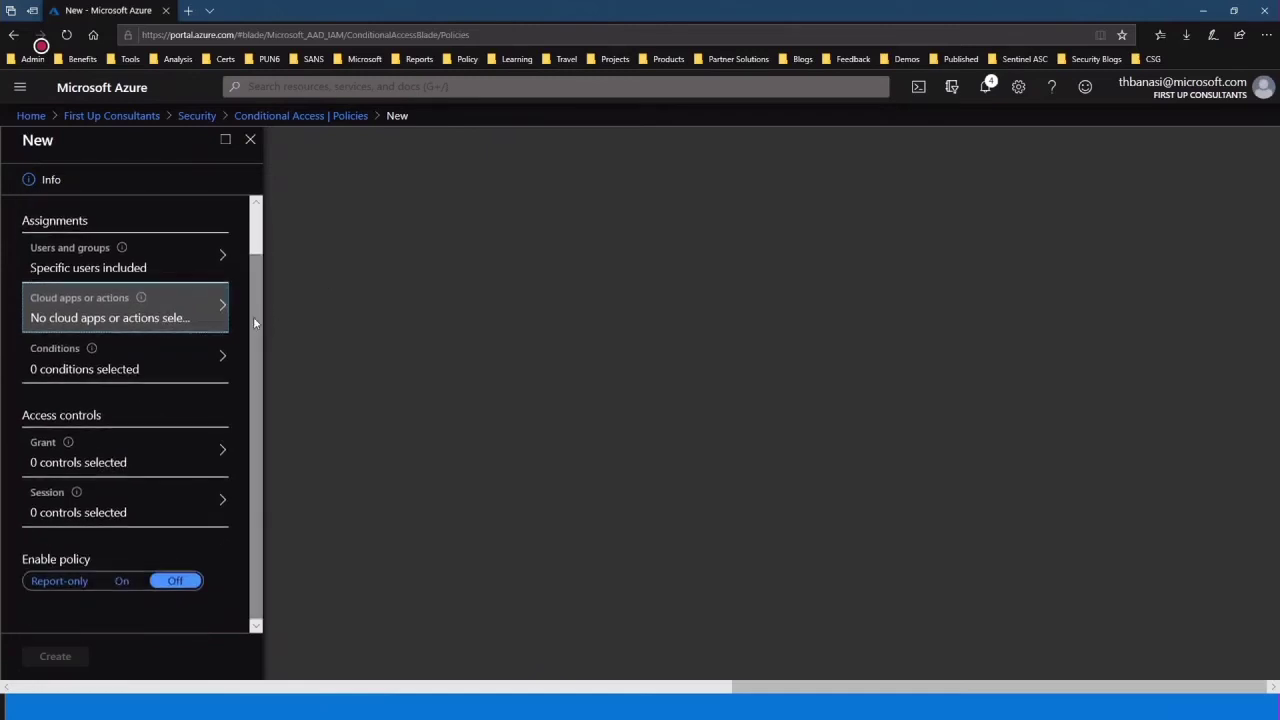
left_click_drag(254, 316, 267, 275)
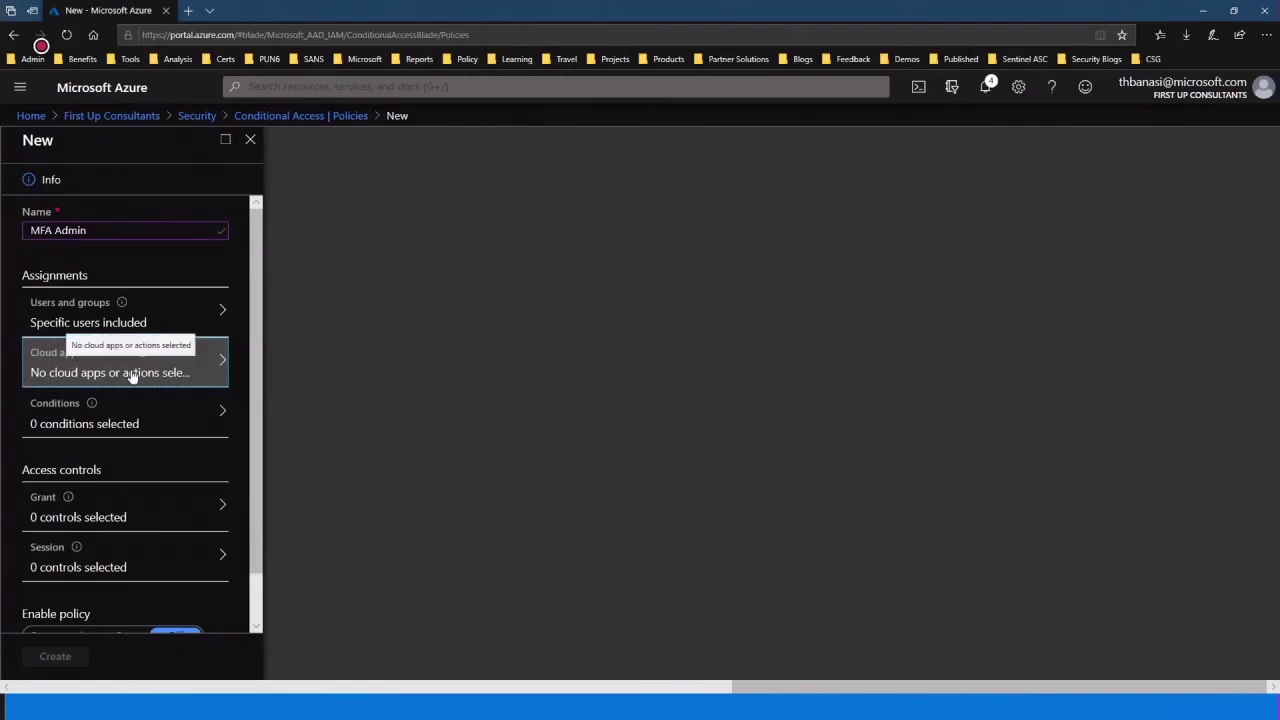
left_click(125, 425)
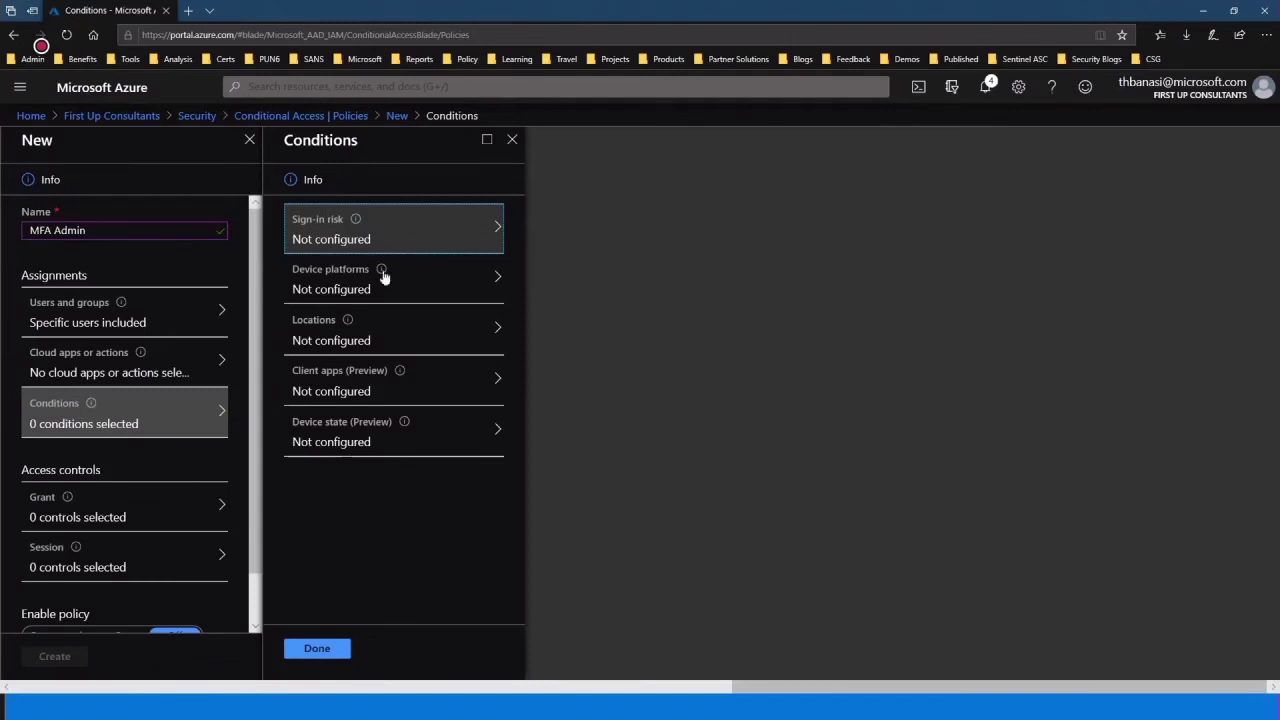
mouse_move(384, 277)
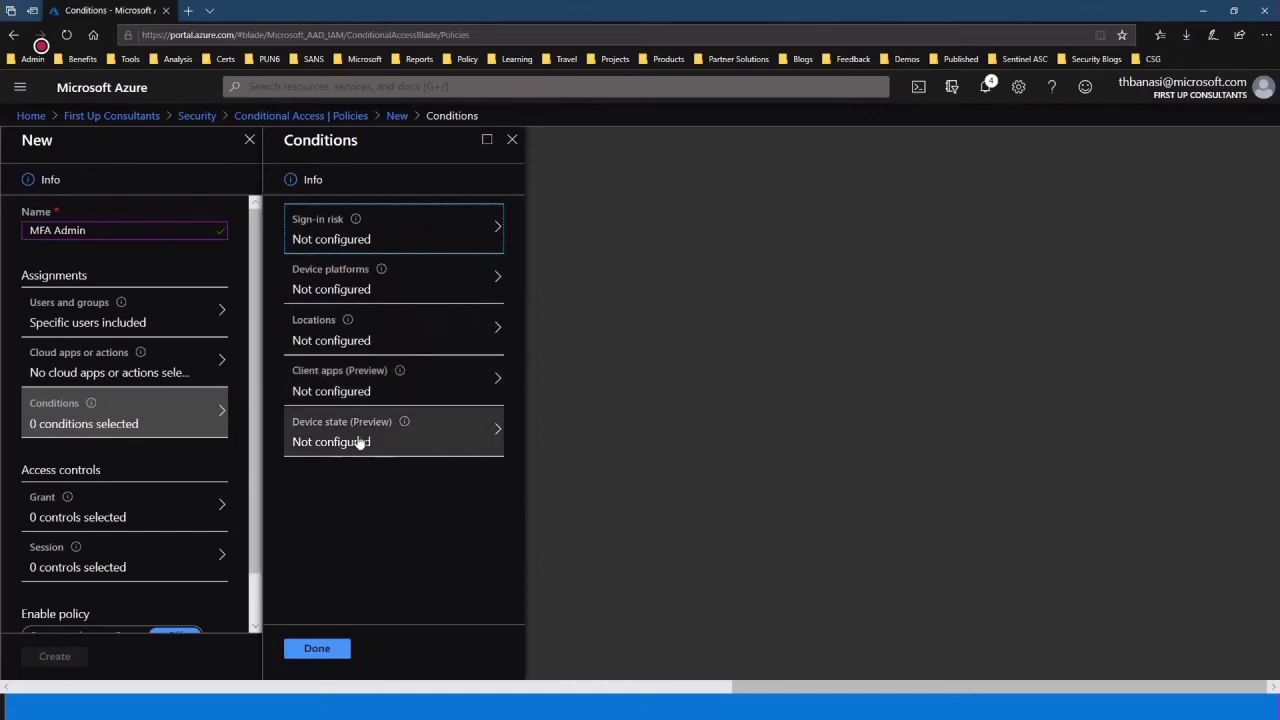
left_click(321, 651)
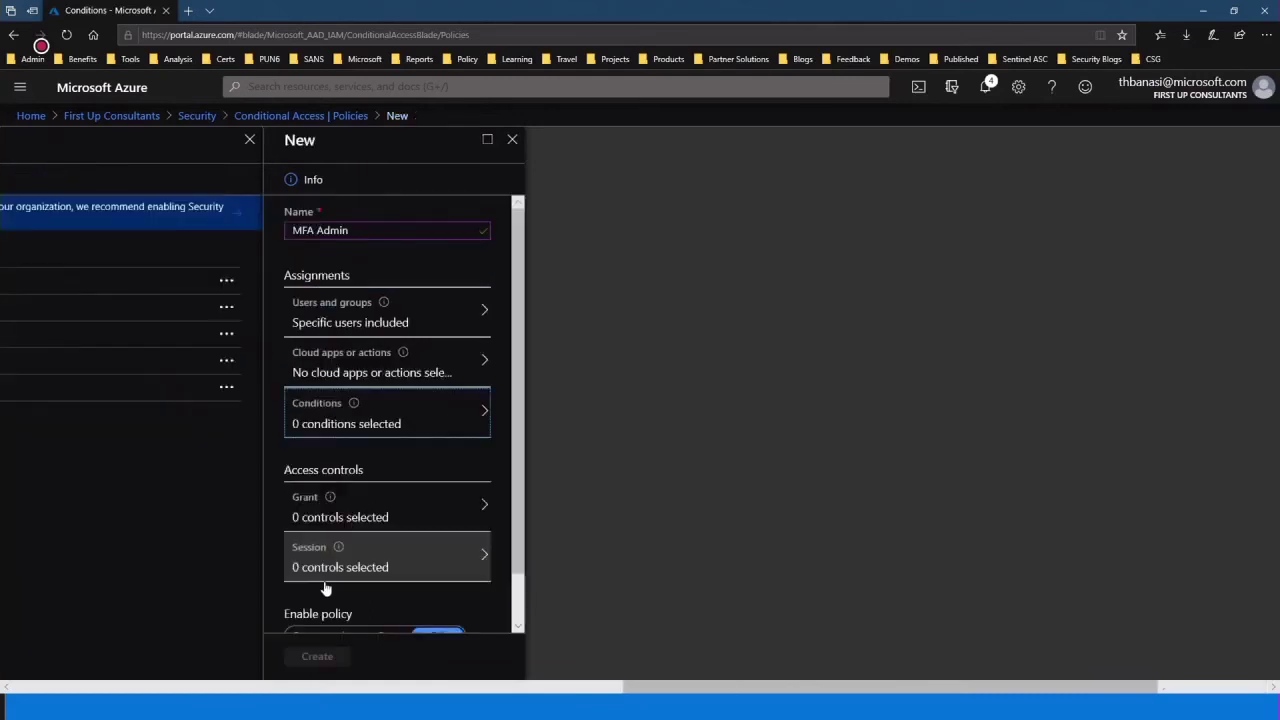
Step: Set the policy to grant access requiring both multi-factor authentication and a device marked as compliant
left_click(110, 516)
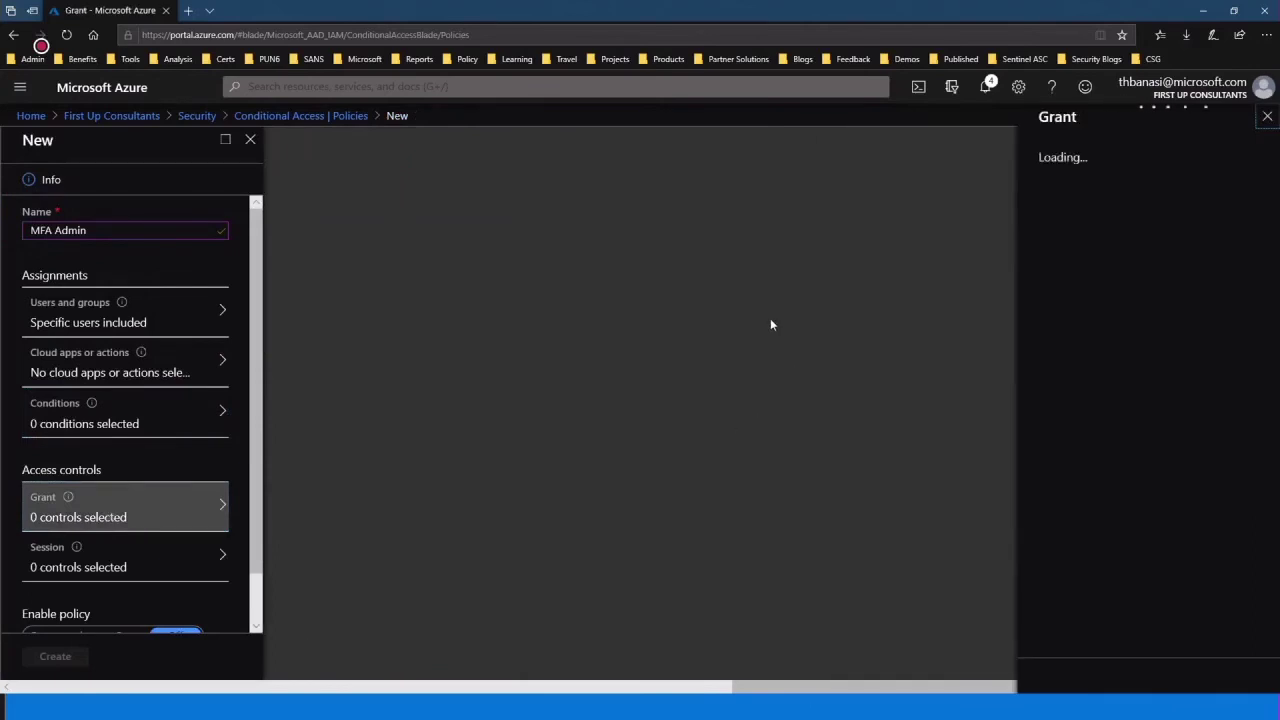
key("Down")
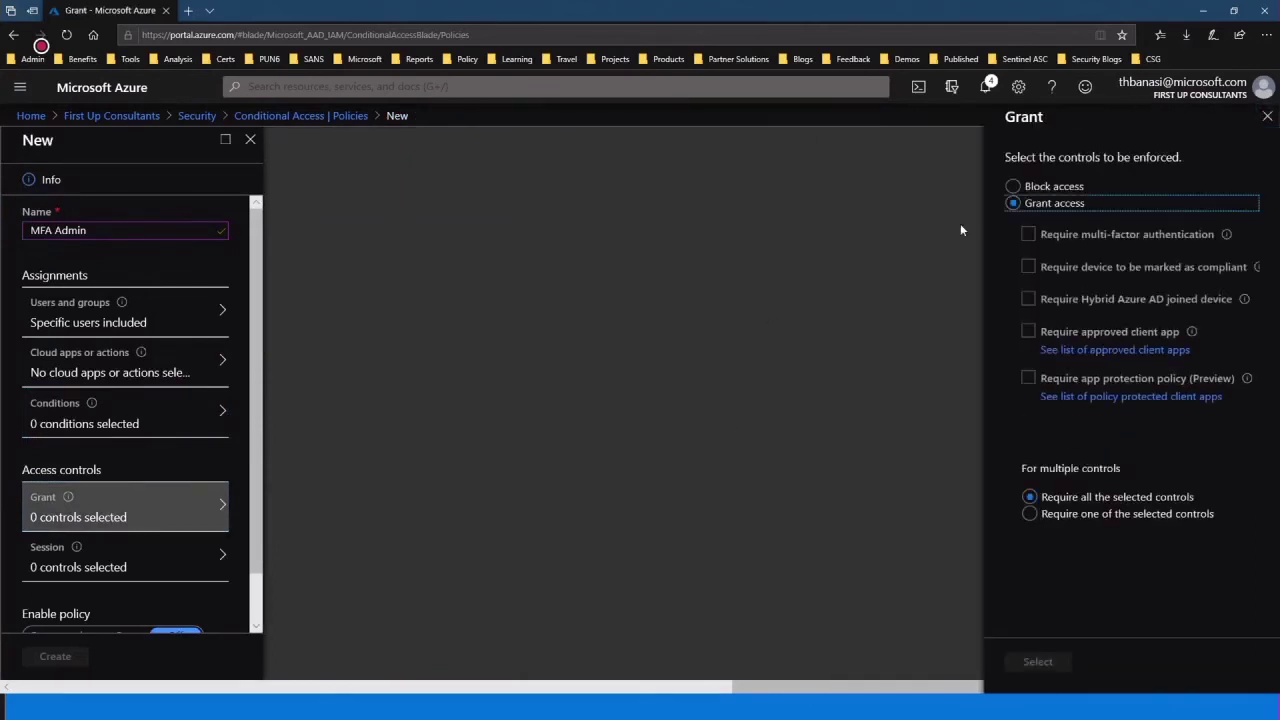
left_click(1028, 235)
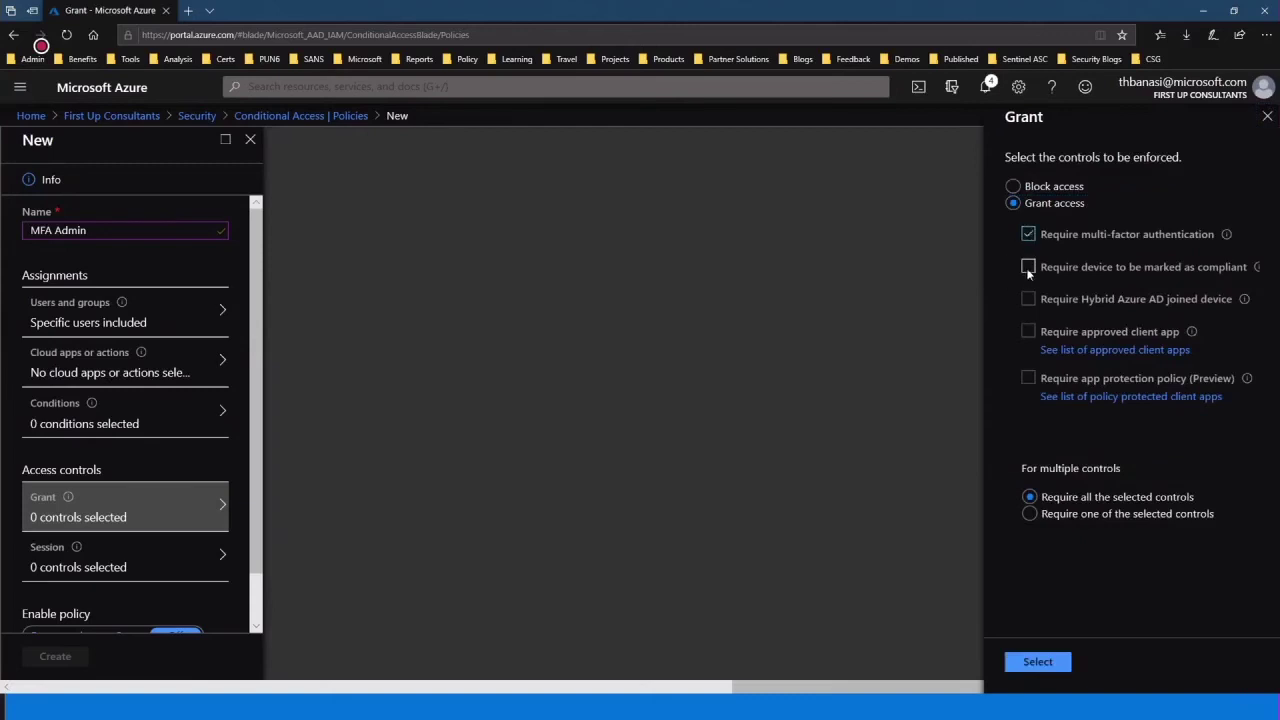
left_click(1028, 268)
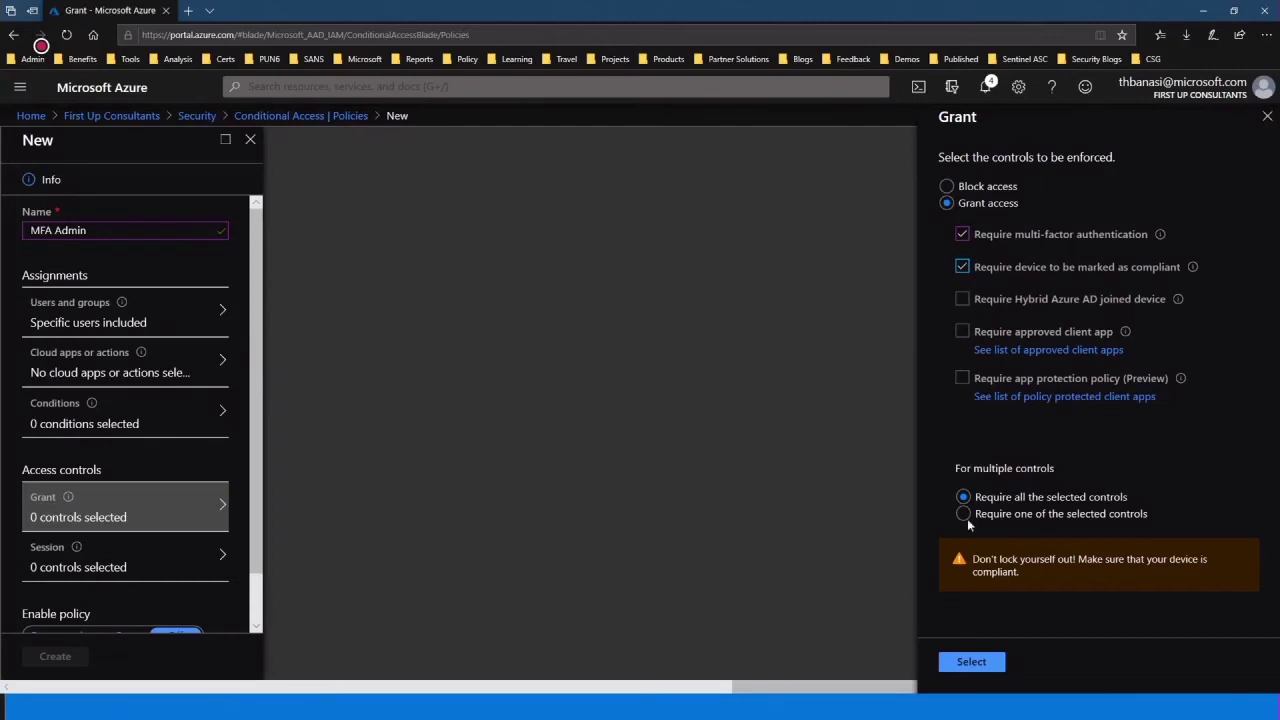
left_click(971, 662)
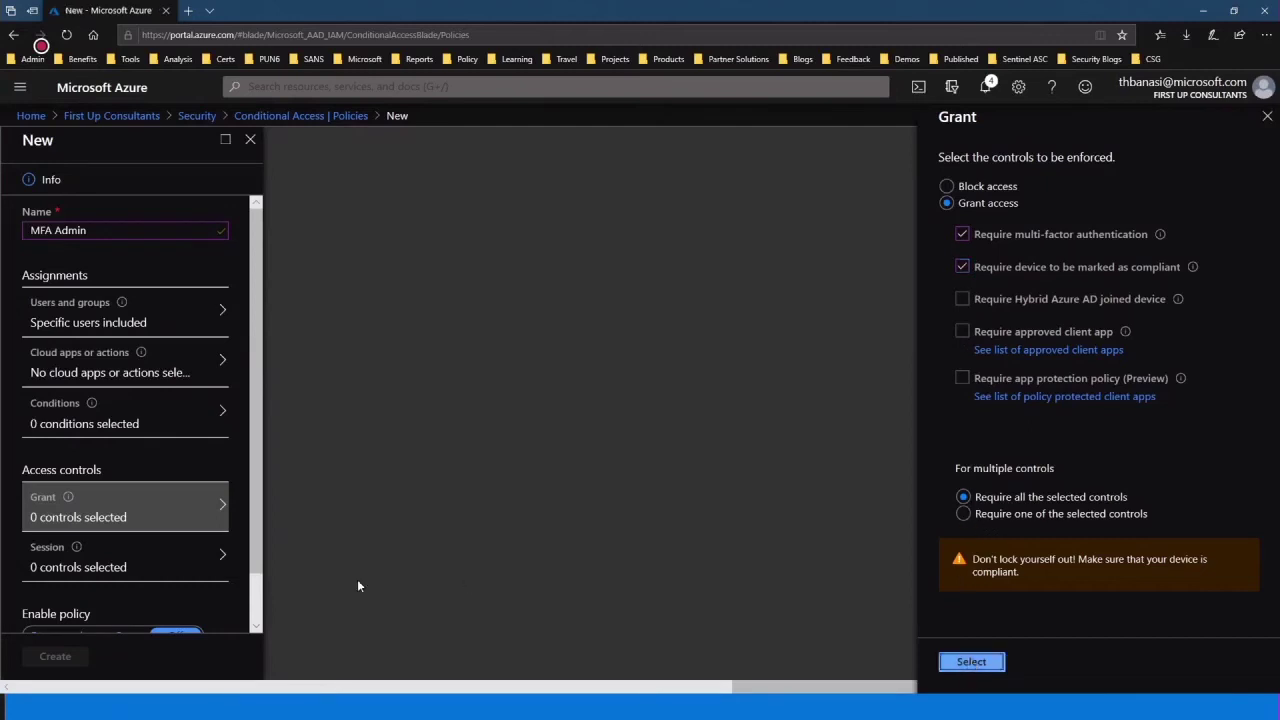
Step: Set Enable policy to On and create the MFA Admin policy
scroll(245, 420, "down", 1)
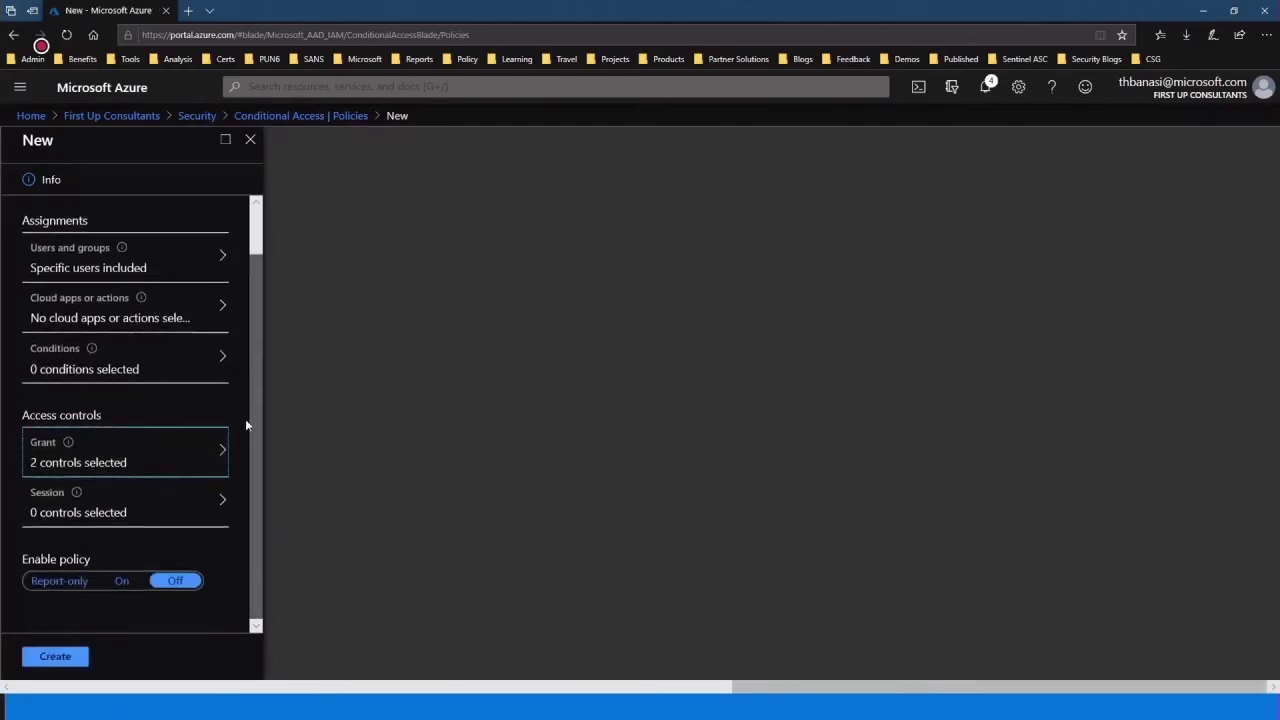
left_click(121, 580)
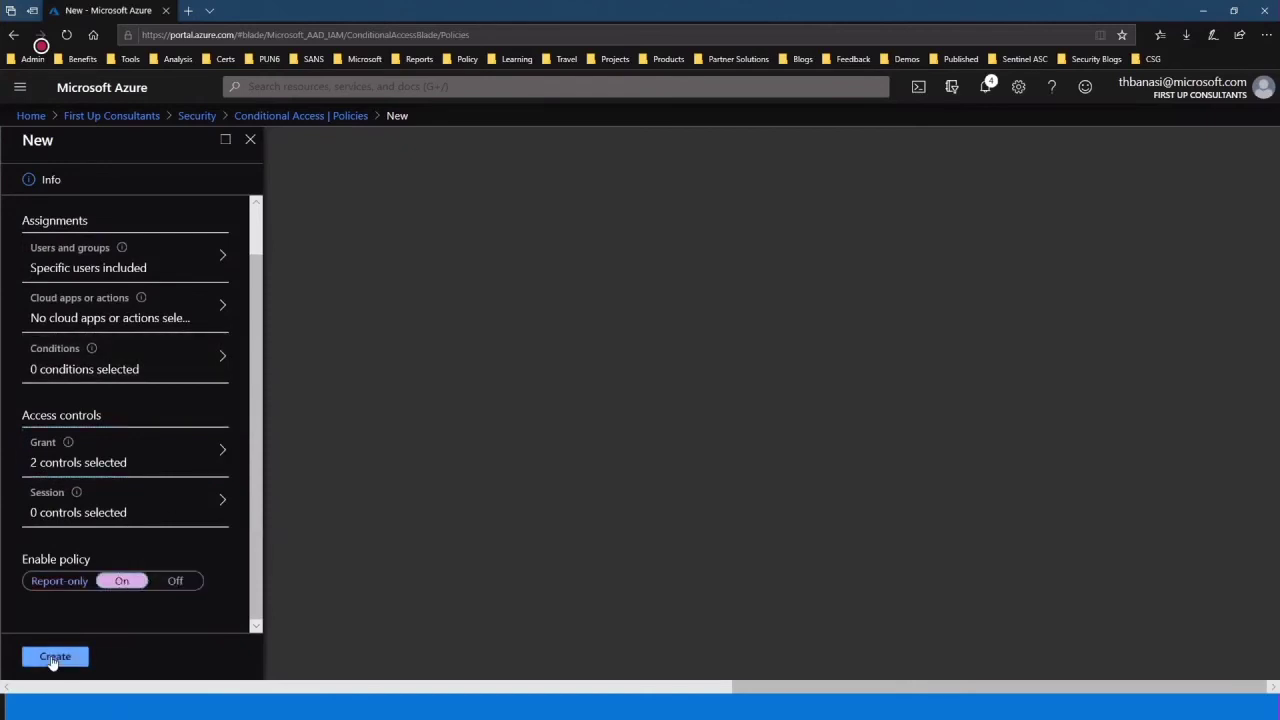
left_click(53, 655)
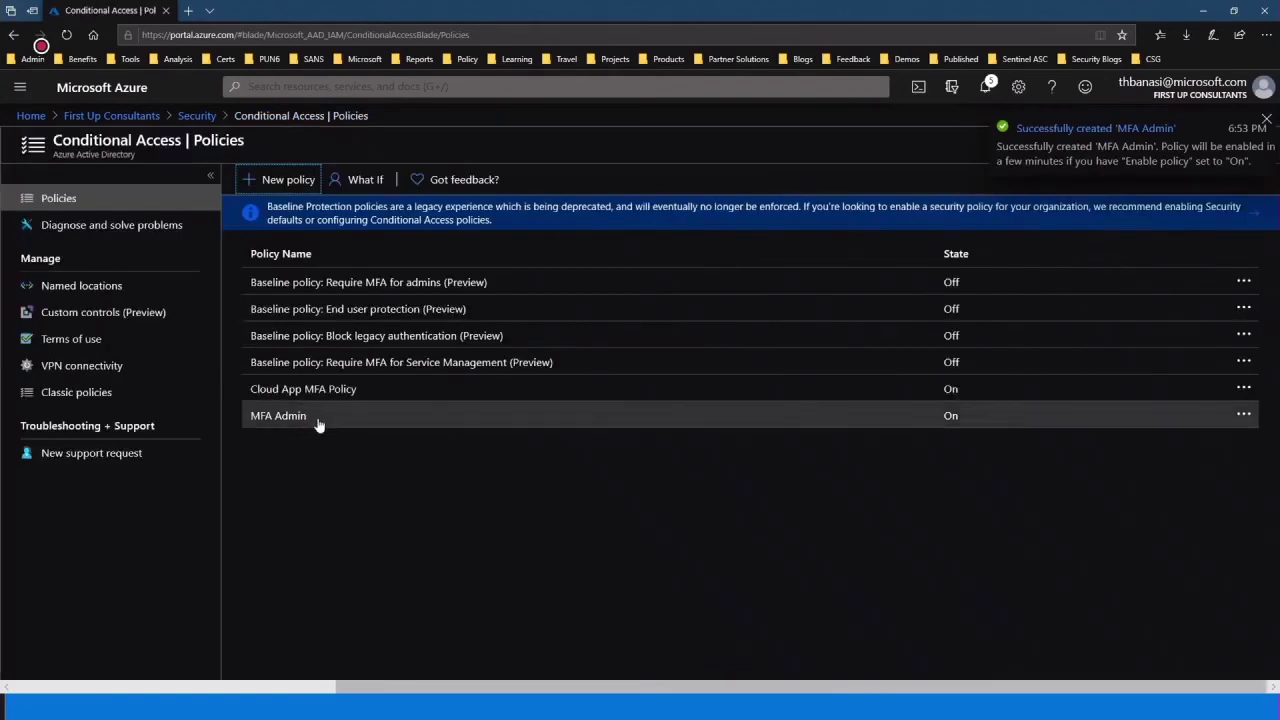
Step: Check the administrative roles assigned to the newly created user in the First Up Consultants directory
left_click(107, 115)
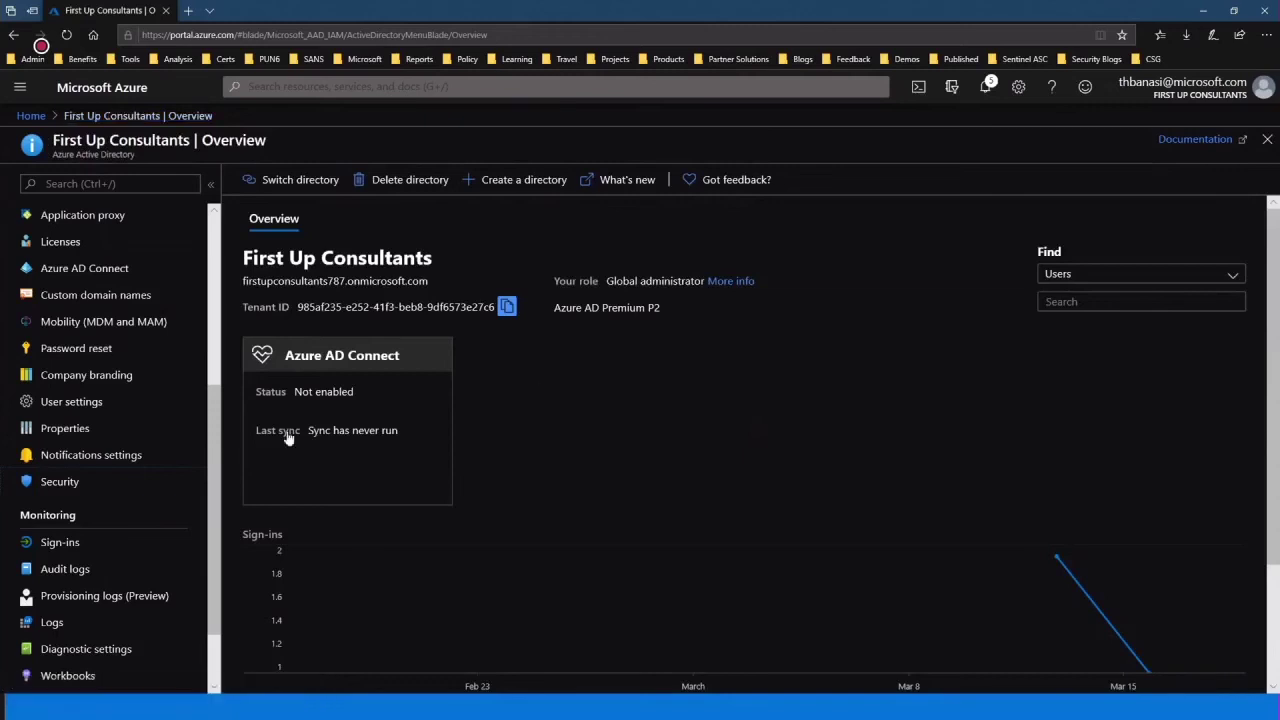
left_click_drag(212, 390, 218, 215)
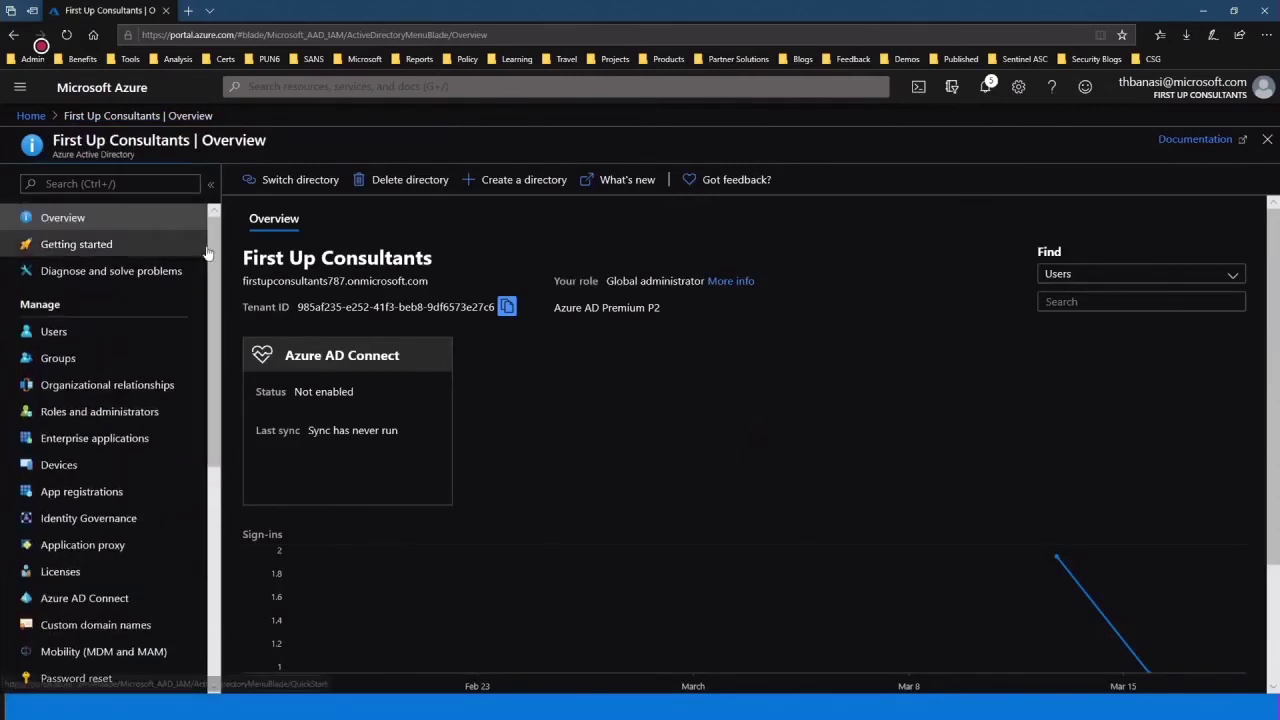
left_click(48, 334)
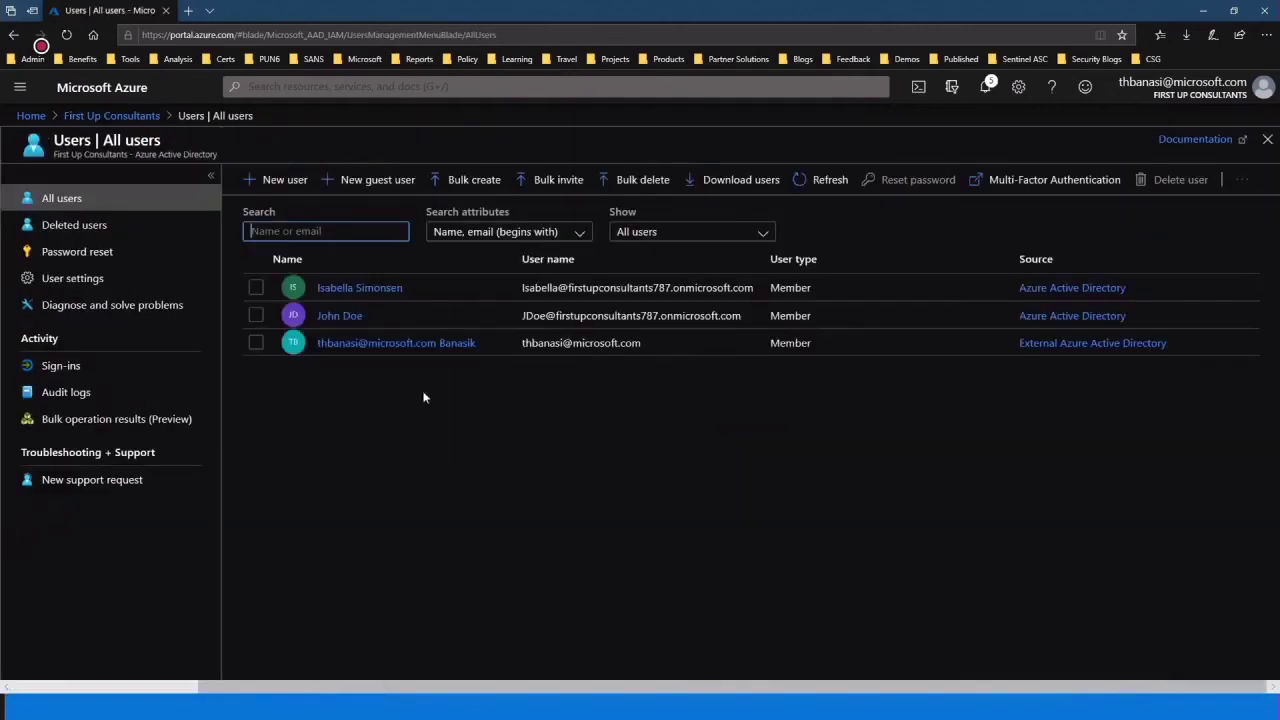
left_click(338, 317)
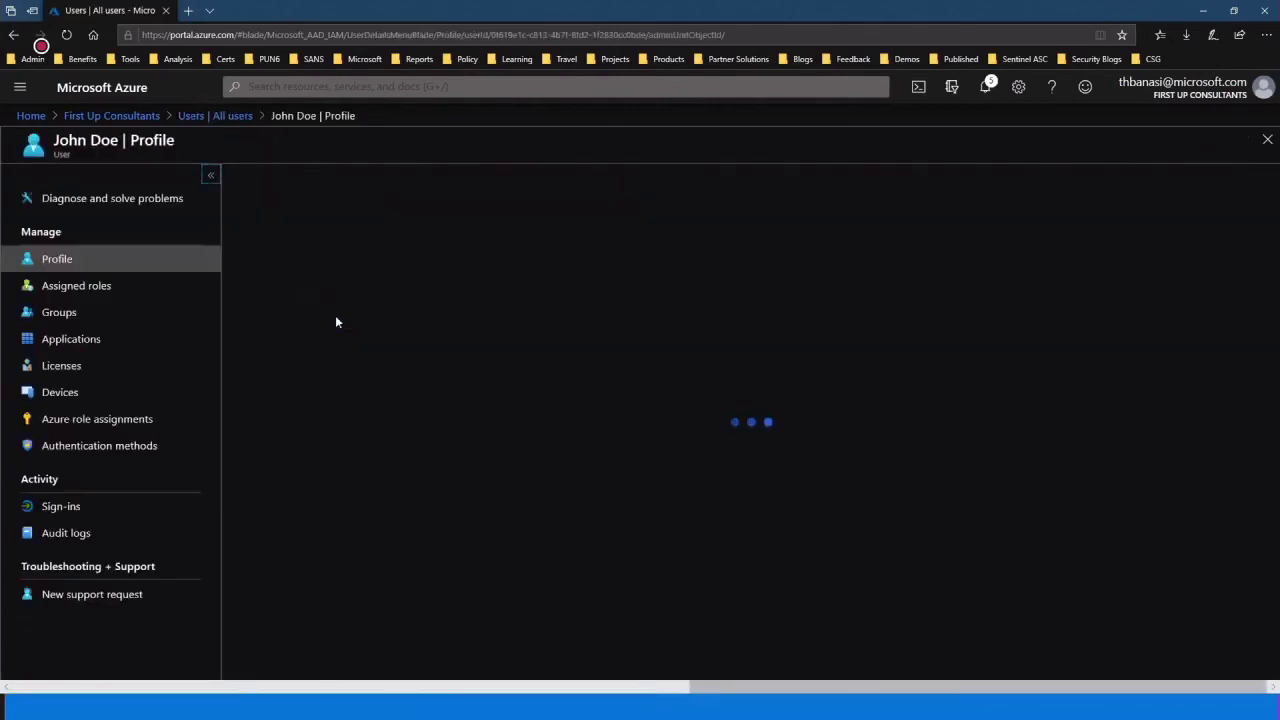
left_click(88, 292)
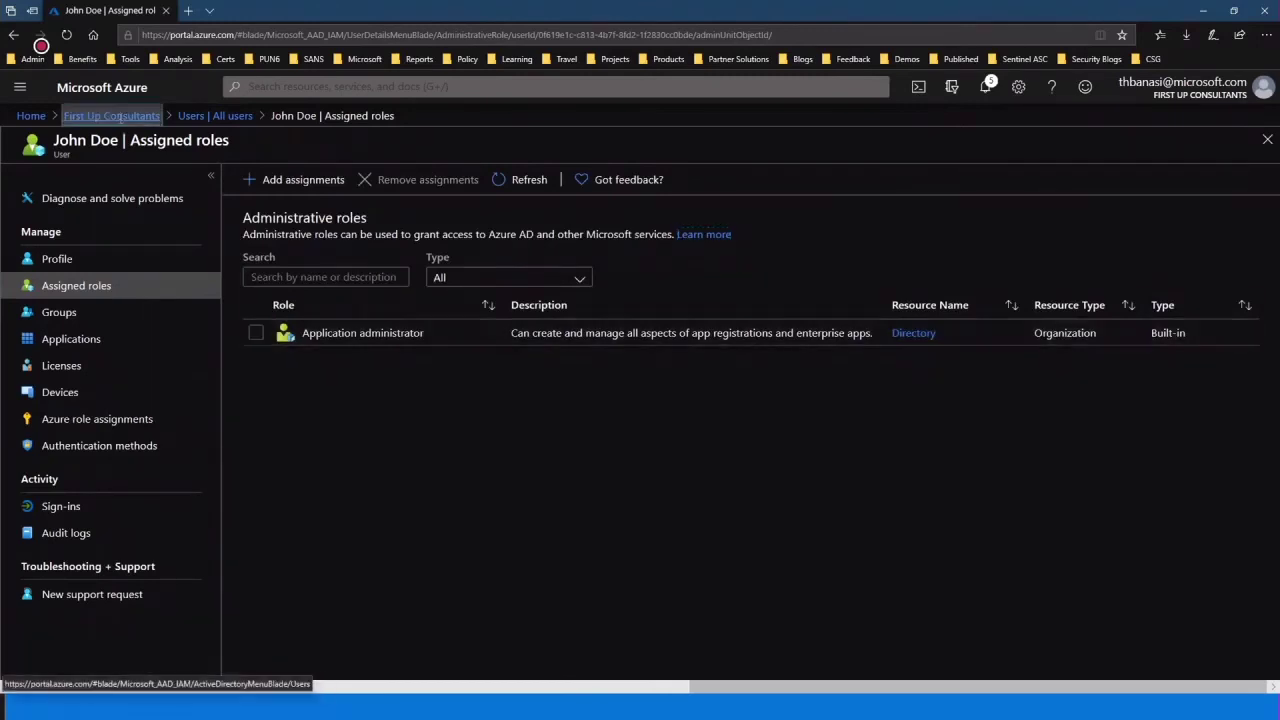
Step: Open Privileged Identity Management for managing role assignments from the First Up Consultants directory's Identity Governance page
left_click(119, 116)
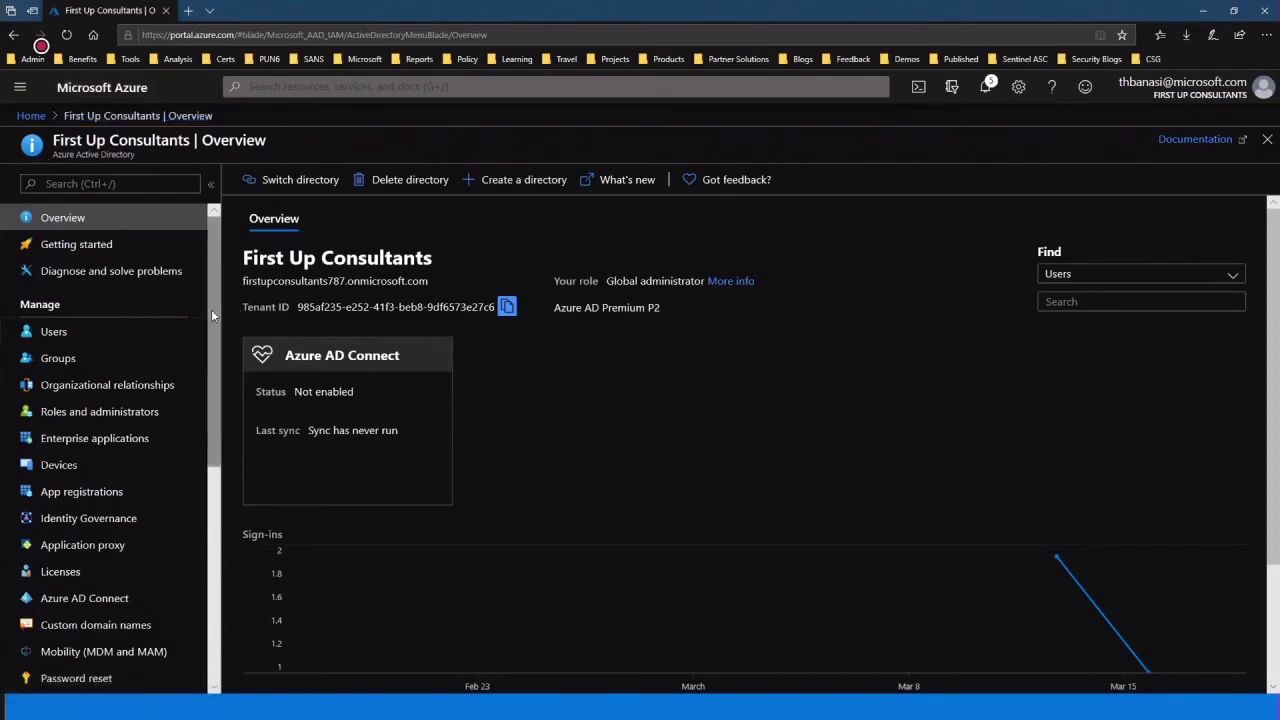
mouse_move(211, 316)
left_mouse_down()
mouse_move(212, 361)
mouse_move(212, 331)
left_mouse_up()
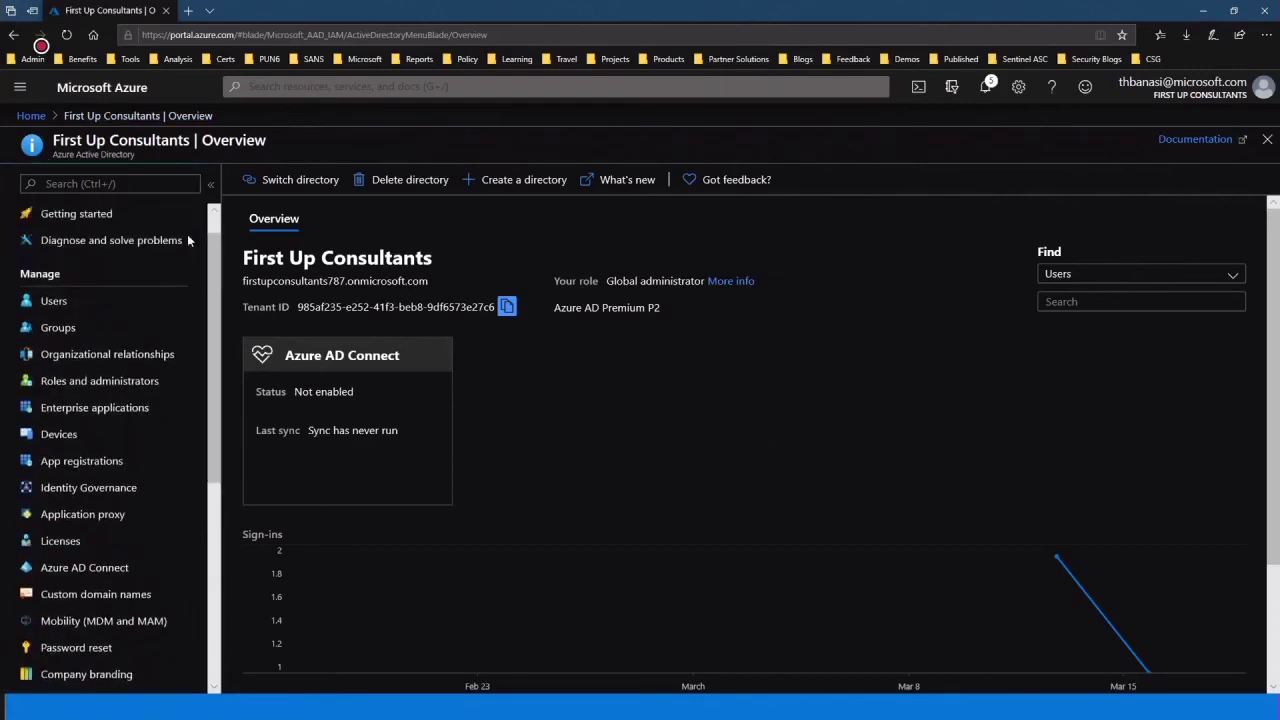
left_click(120, 487)
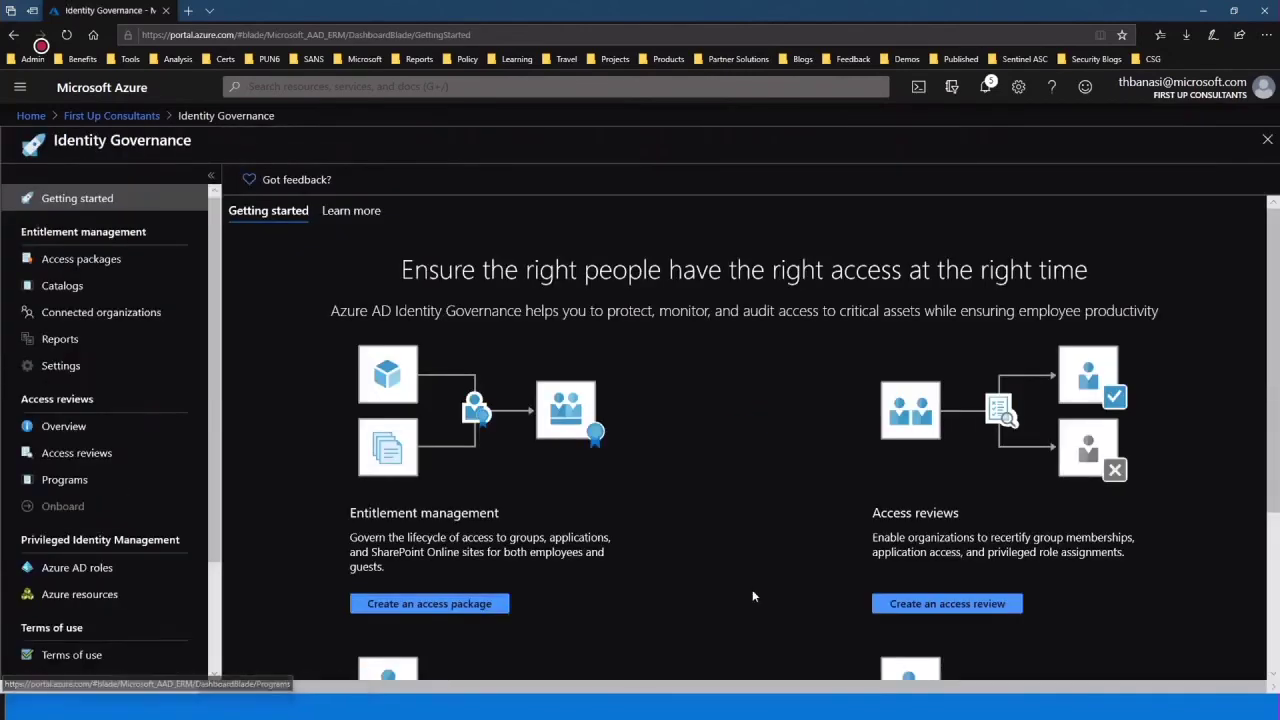
scroll(698, 567, "down", 2)
scroll(698, 567, "down", 1)
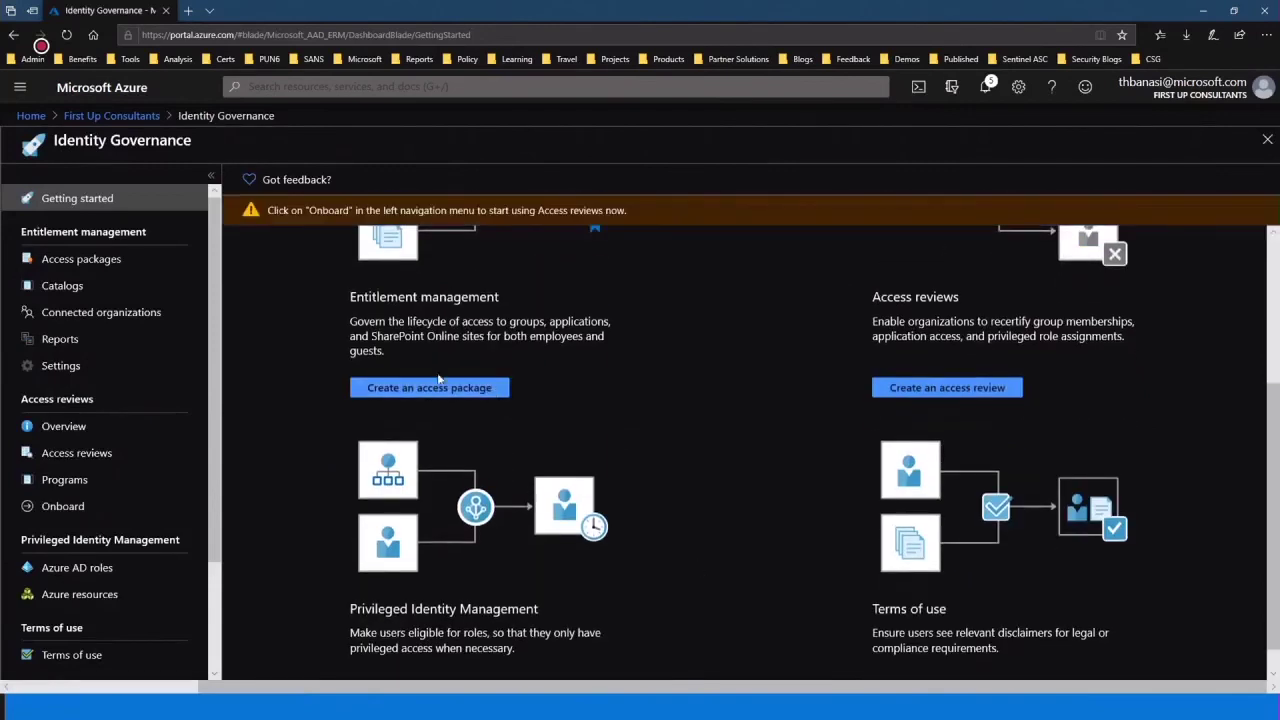
scroll(826, 421, "up", 2)
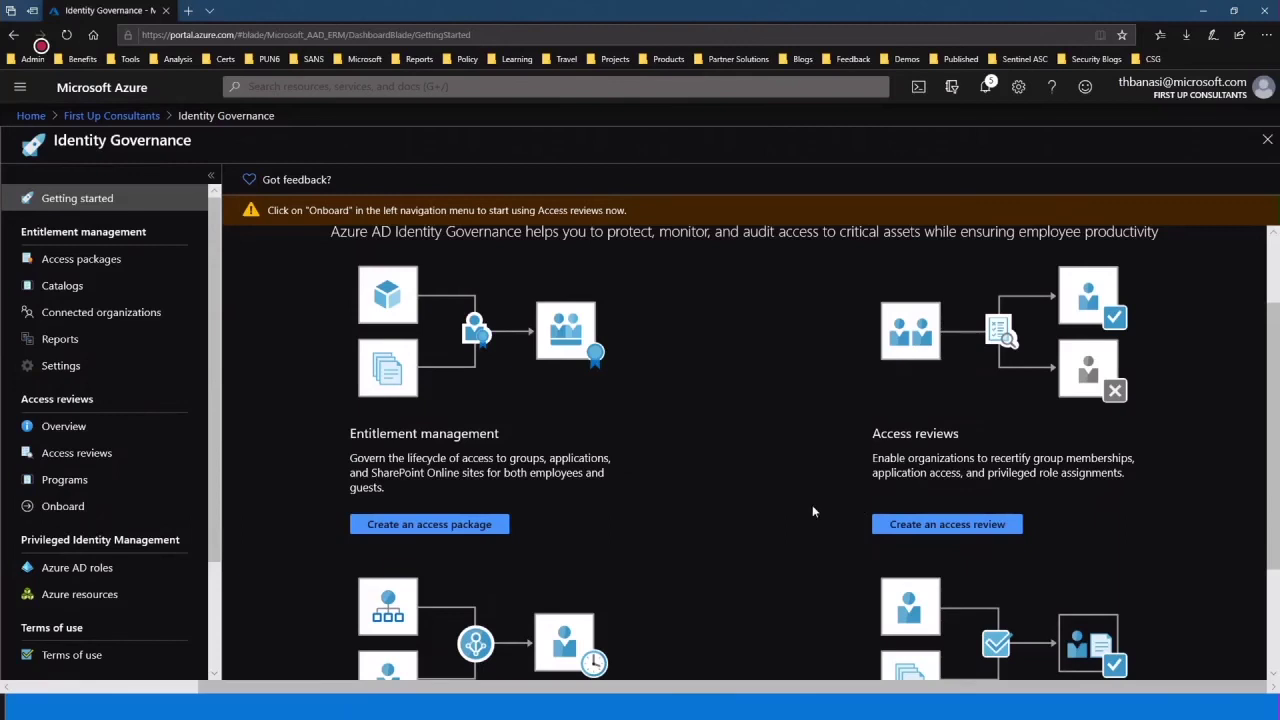
scroll(812, 511, "down", 2)
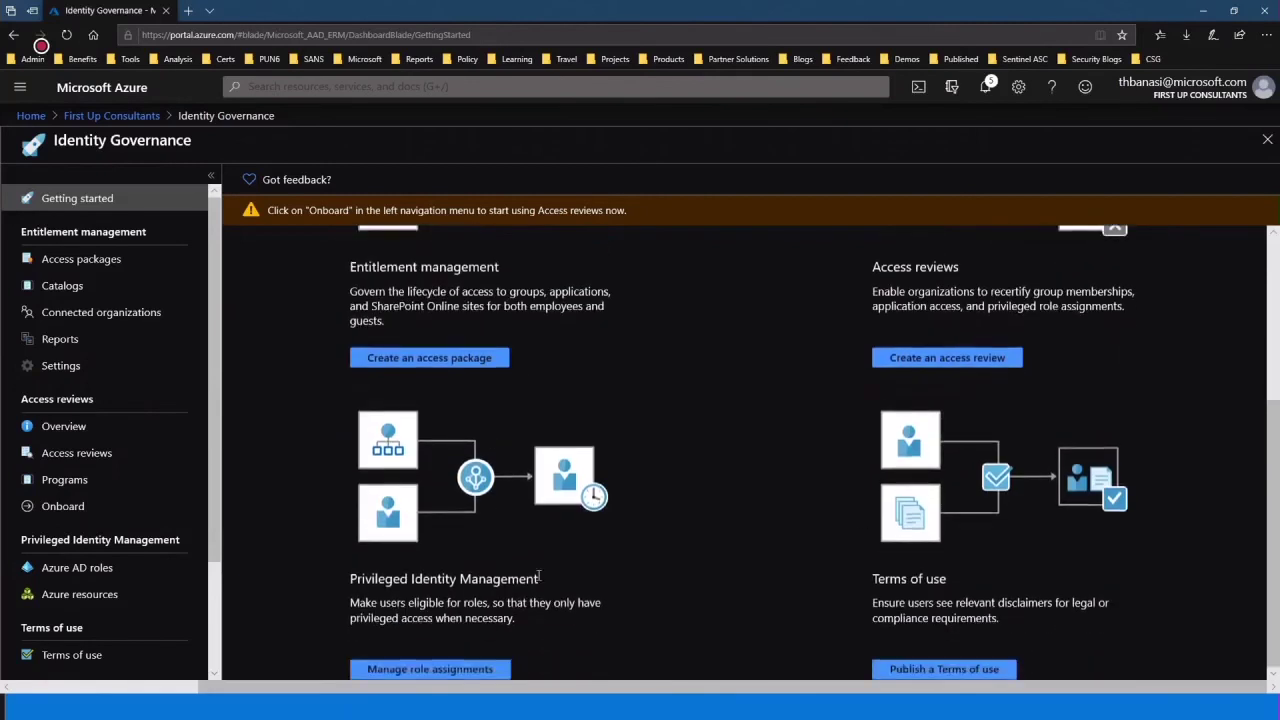
left_click(447, 670)
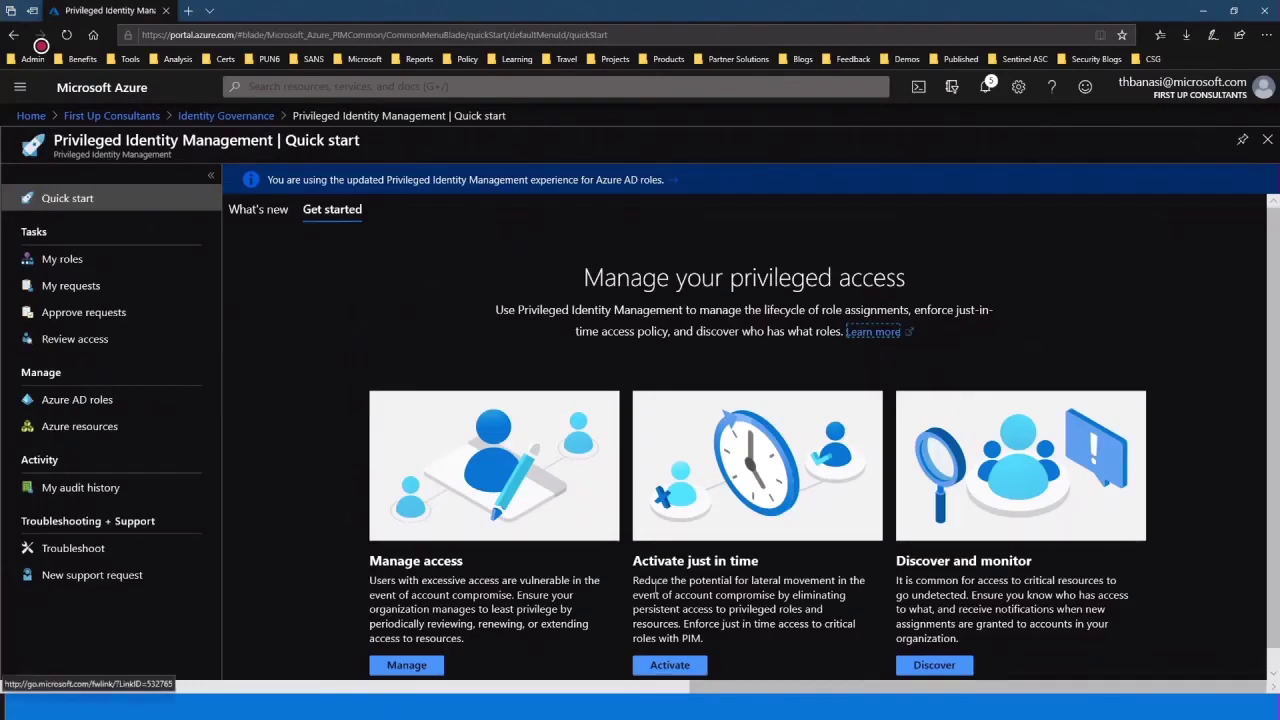
Step: Start a new Privileged Identity Management assignment of the Application Administrator role with the newly created user as its member
scroll(500, 610, "down", 1)
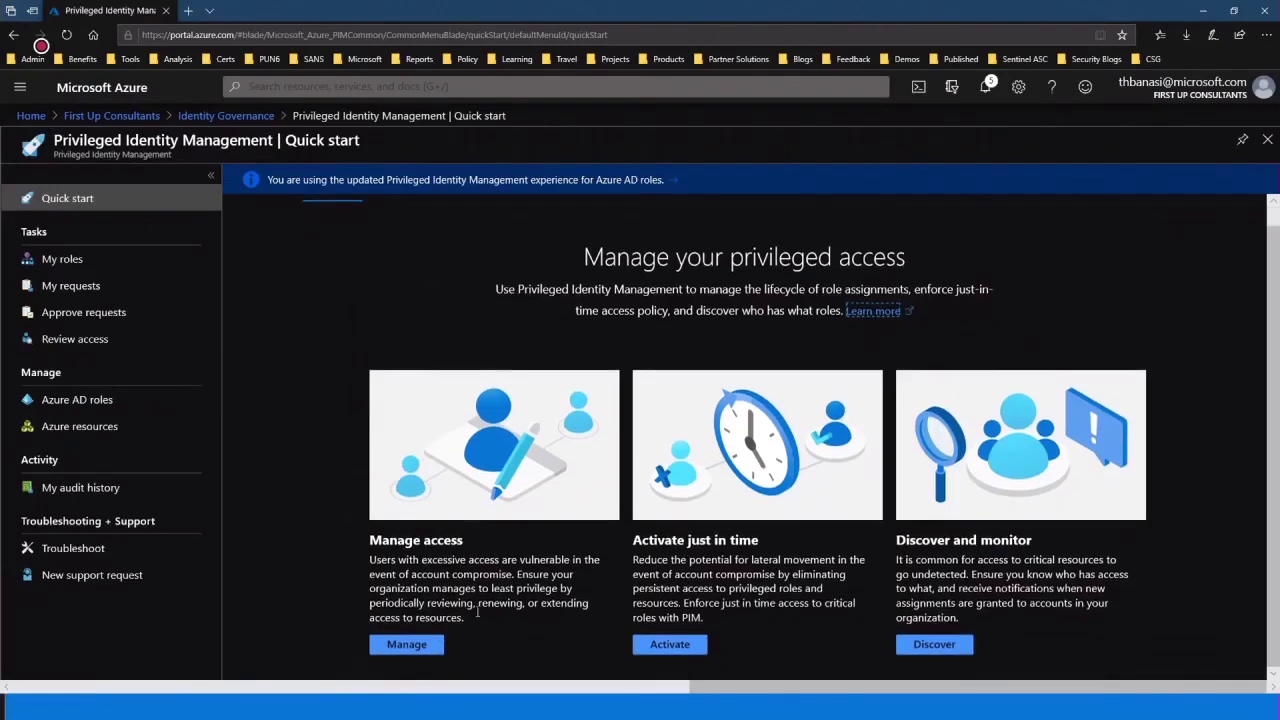
left_click(408, 645)
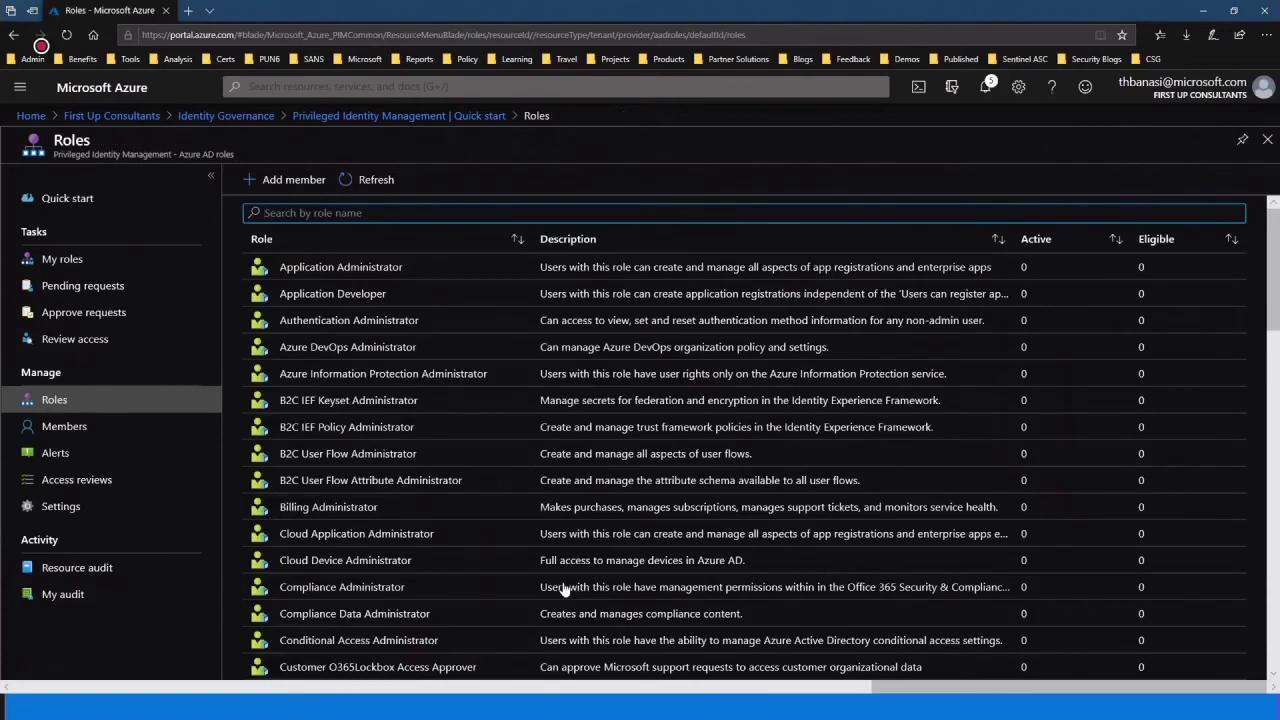
left_click(287, 179)
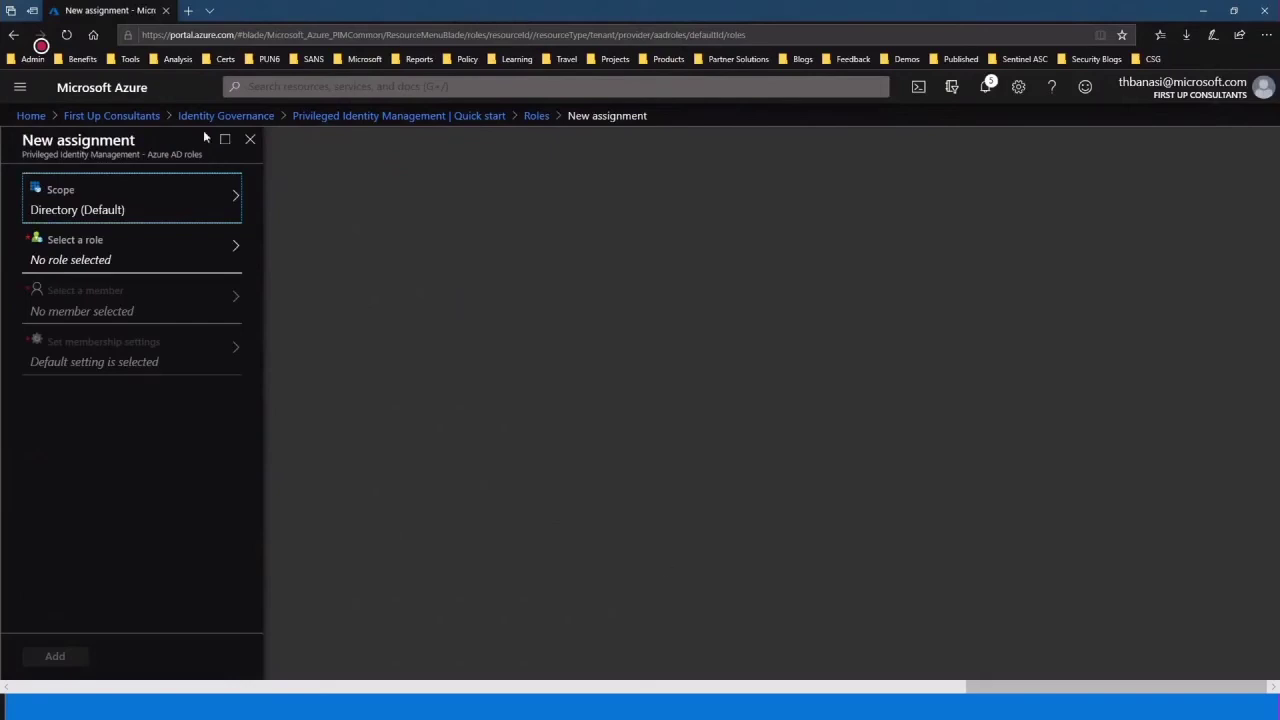
left_click(141, 252)
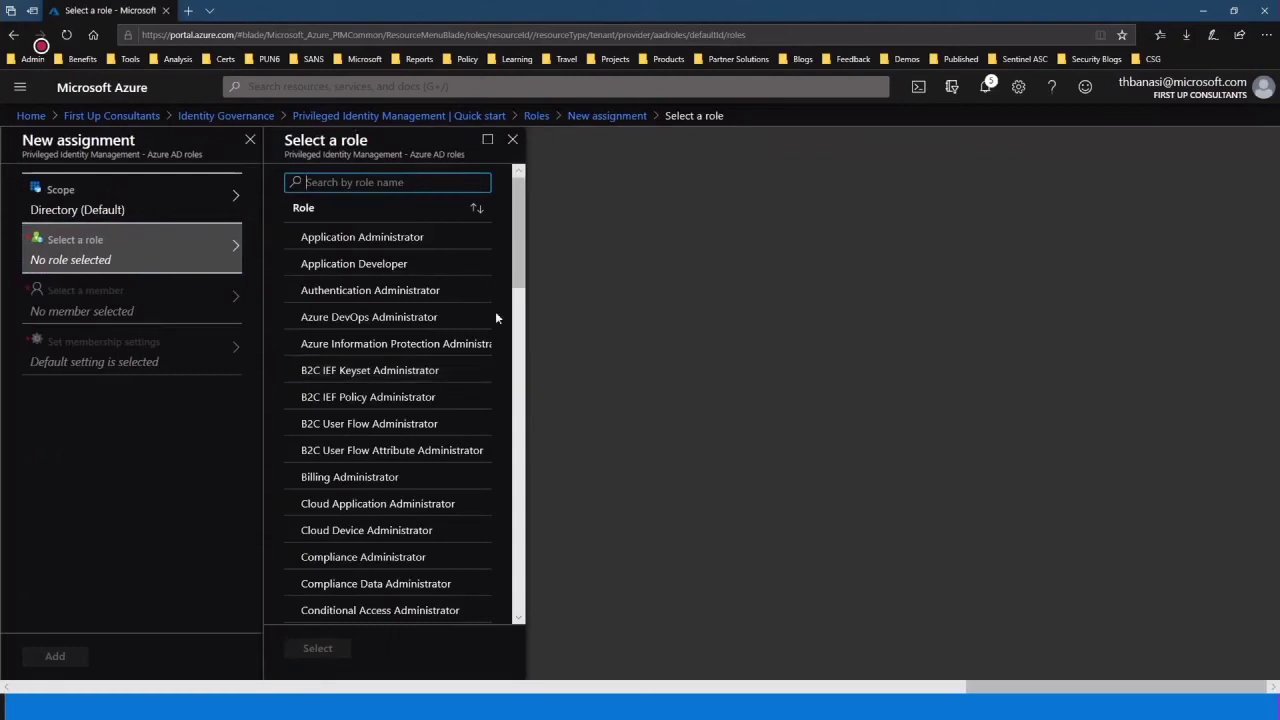
left_click(378, 244)
left_click(333, 651)
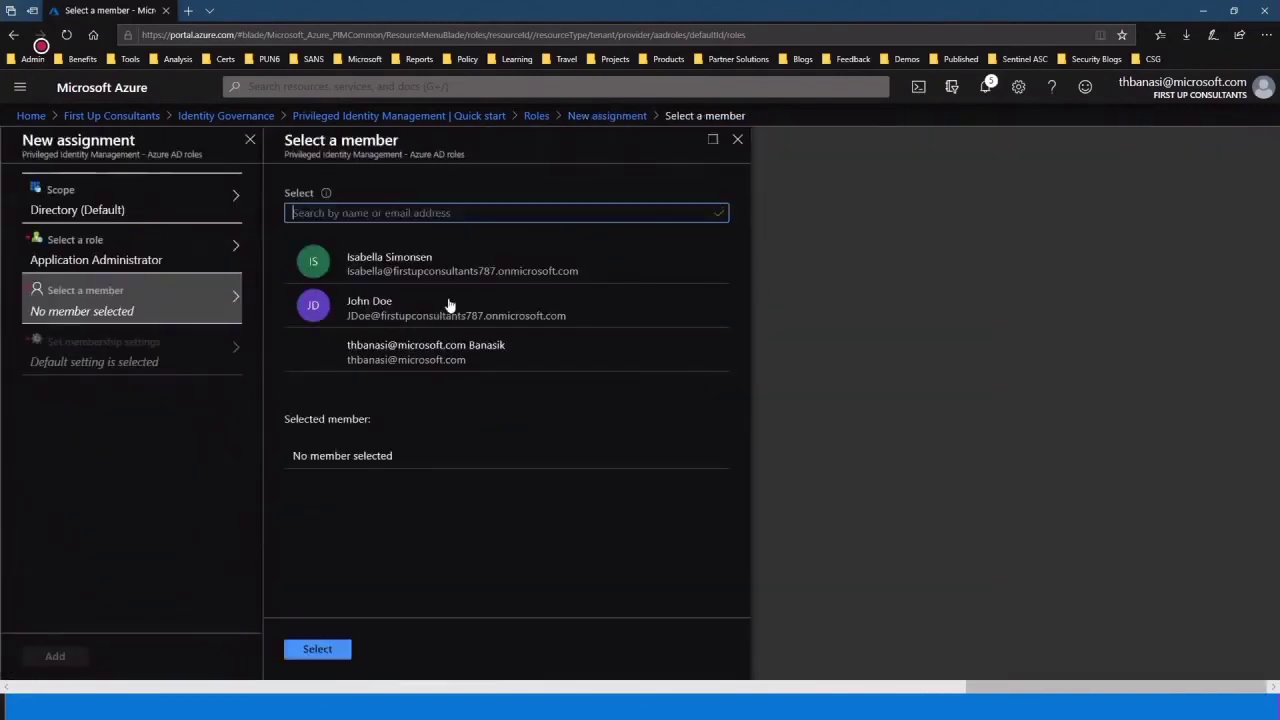
left_click(452, 317)
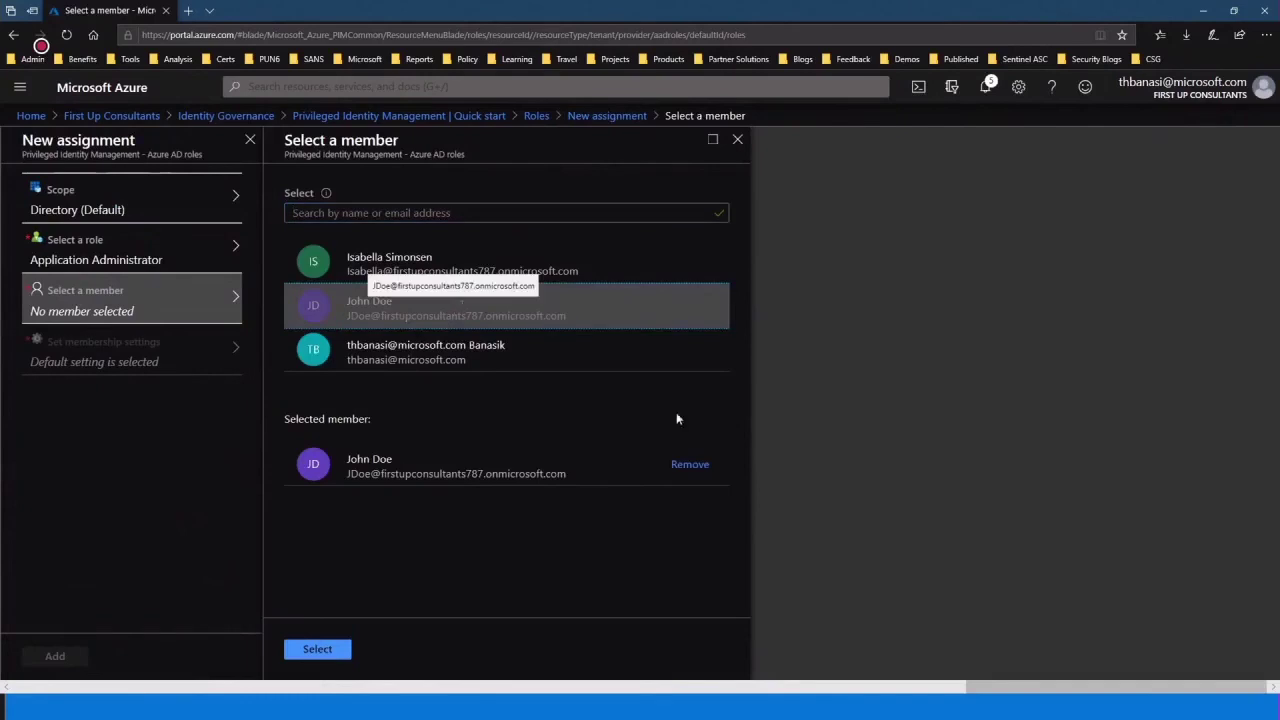
left_click(325, 651)
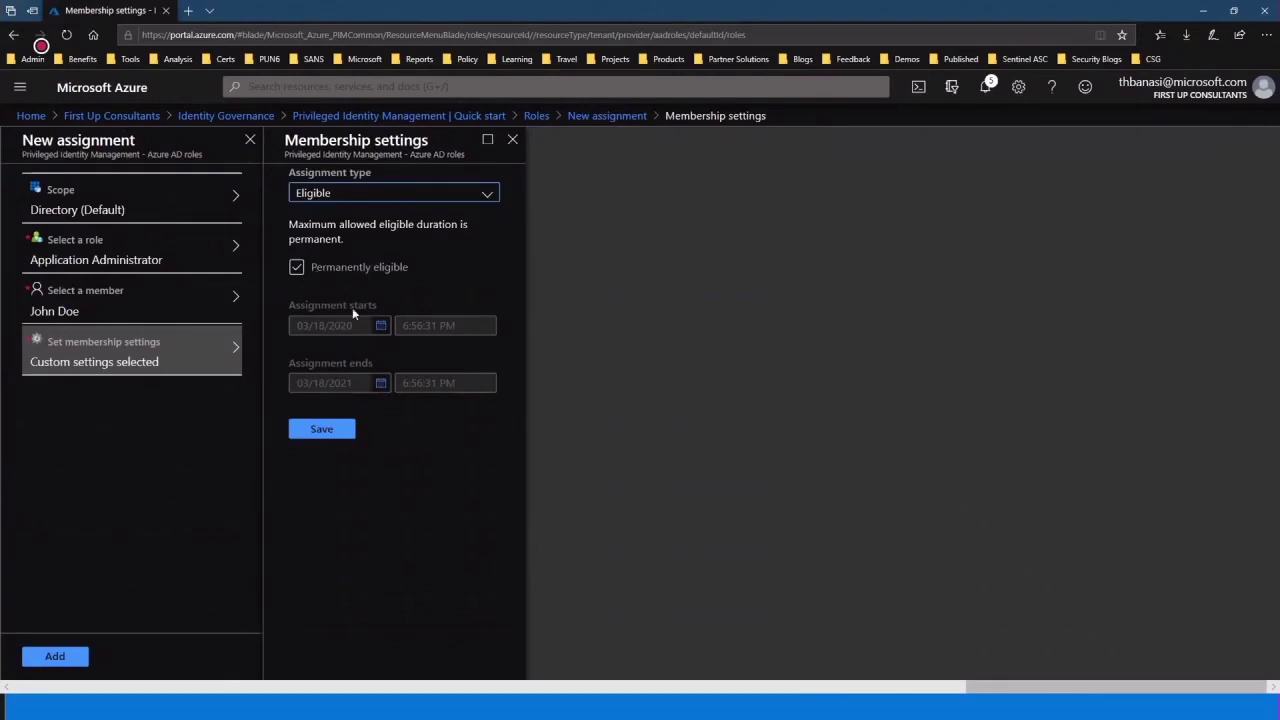
Step: Try the Active assignment type with permanent assignment turned off, and switch the type back to Eligible
left_click(485, 195)
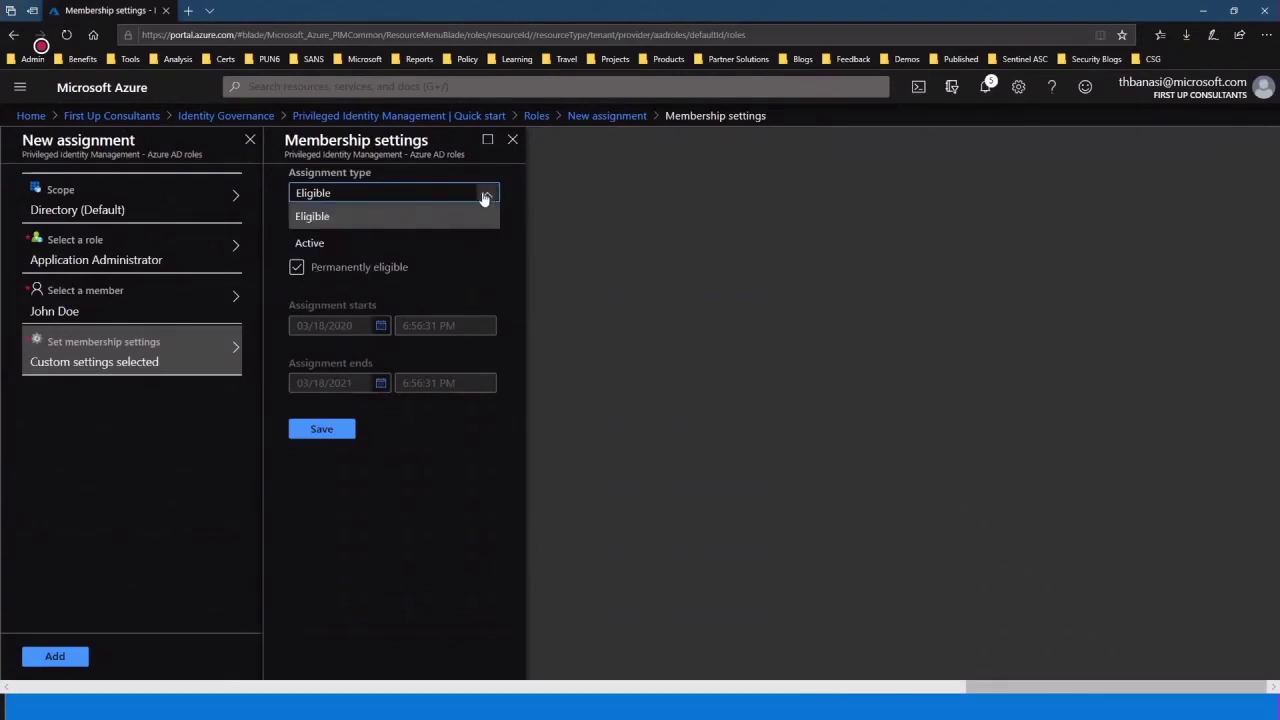
left_click(306, 244)
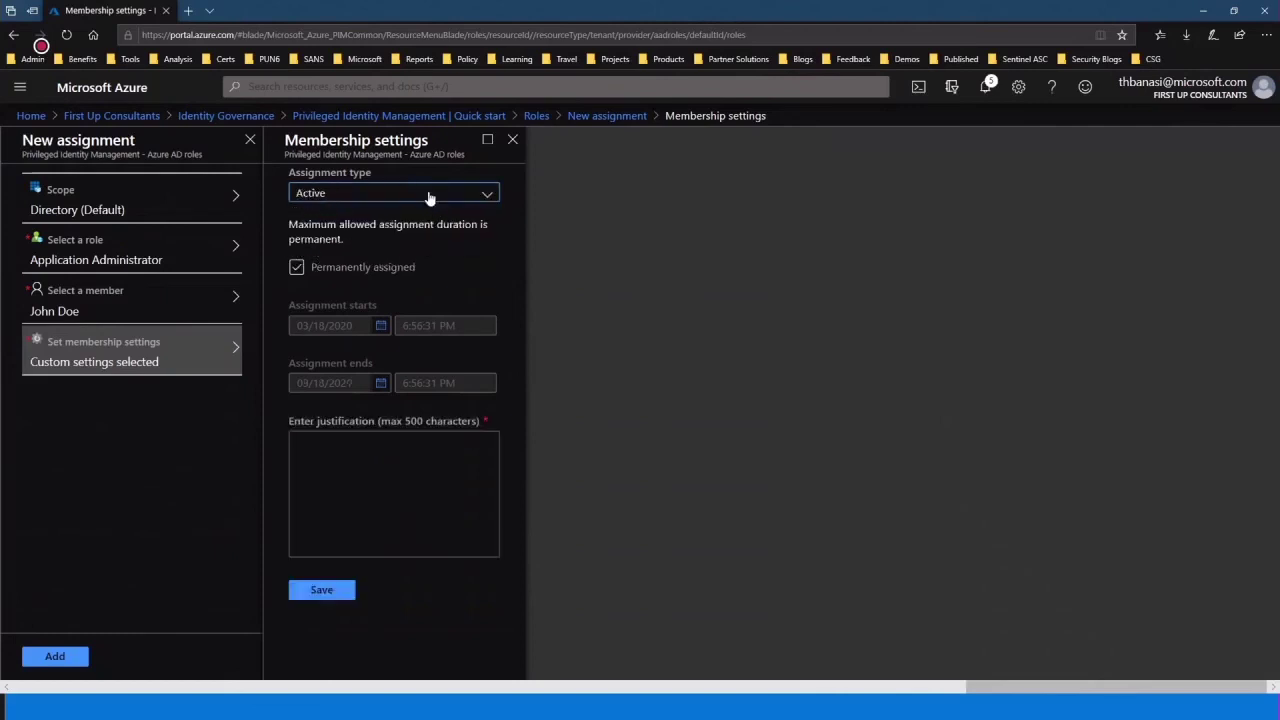
left_click(296, 267)
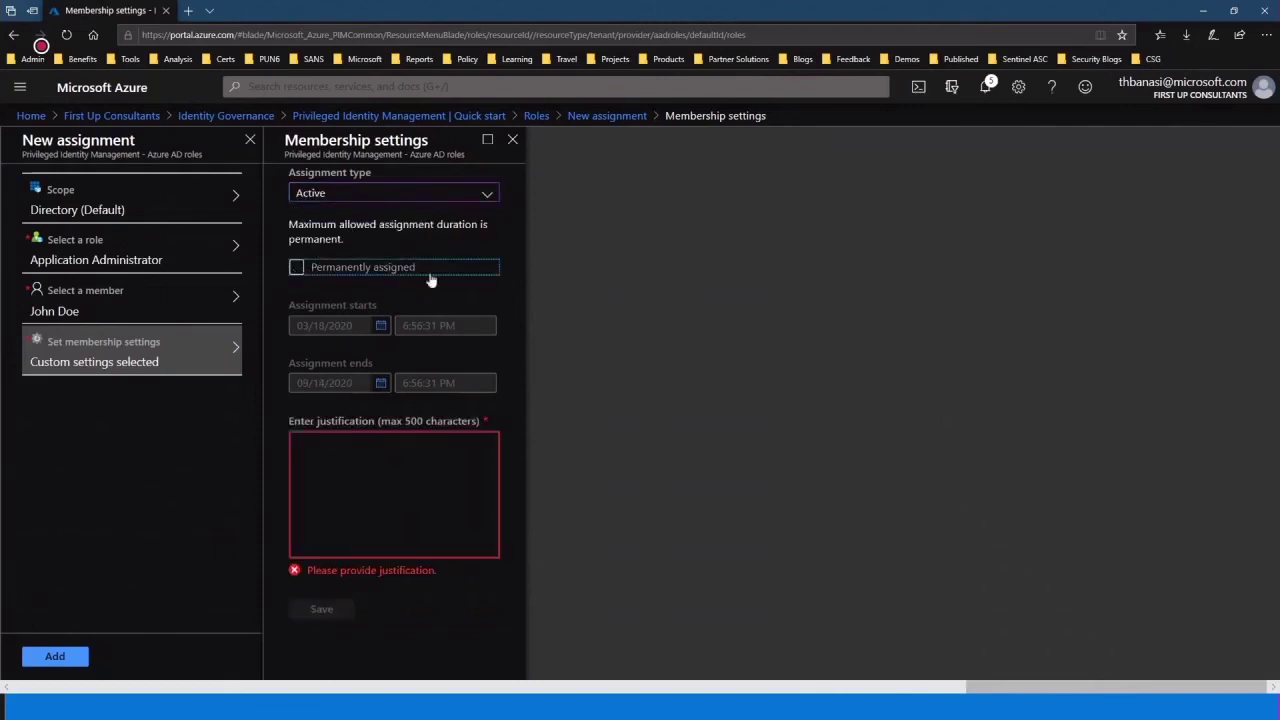
left_click(487, 197)
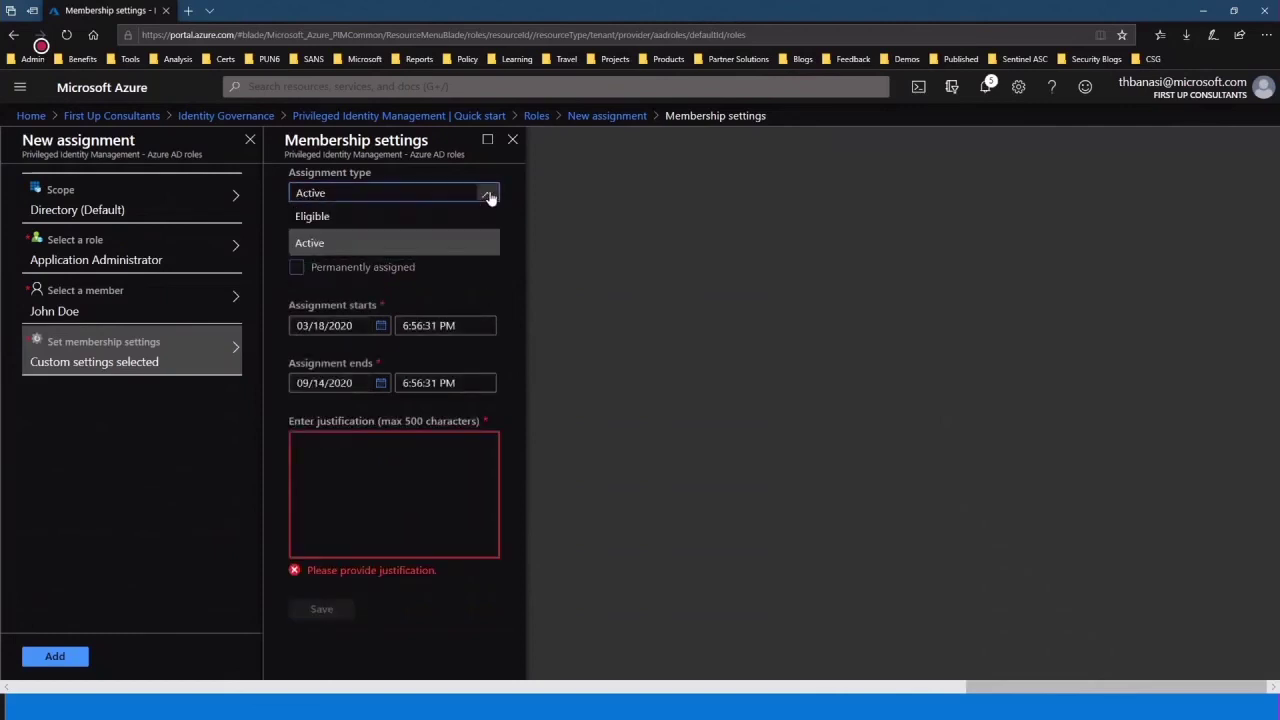
left_click(371, 220)
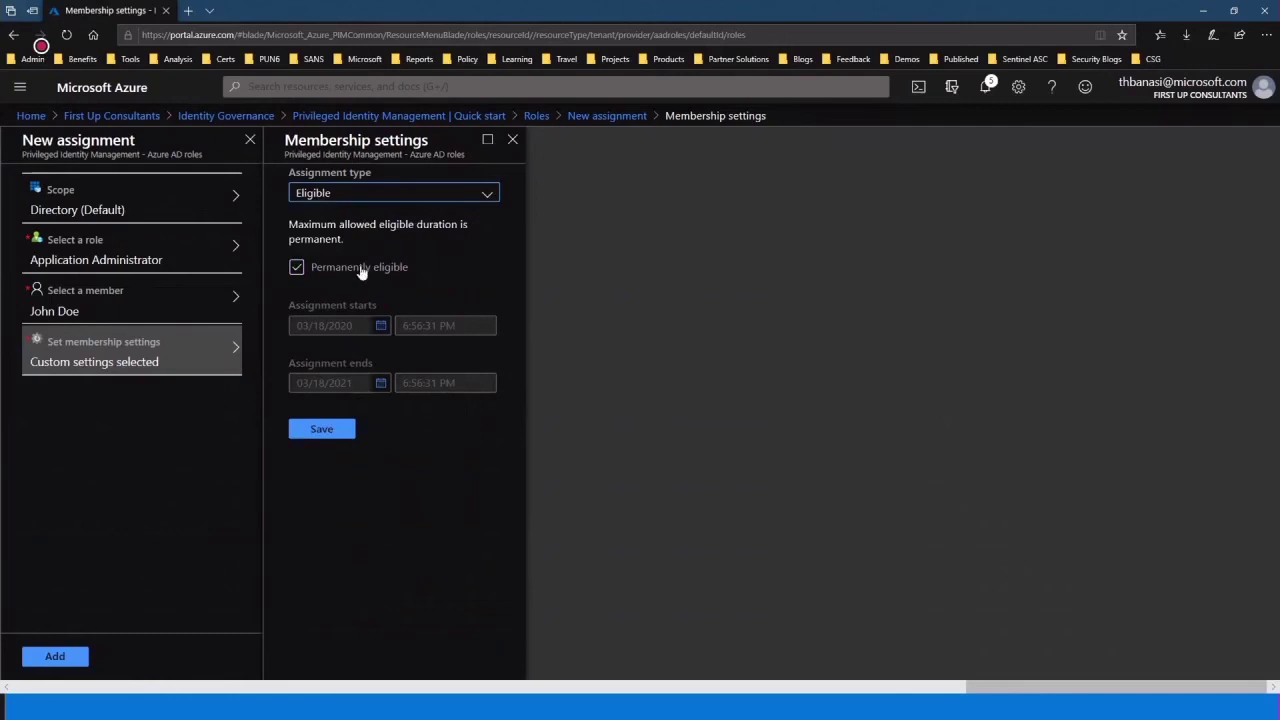
Step: Turn off permanent eligibility and set the assignment to start at 8:00:00 PM and end at 10:00:00 PM
left_click(297, 270)
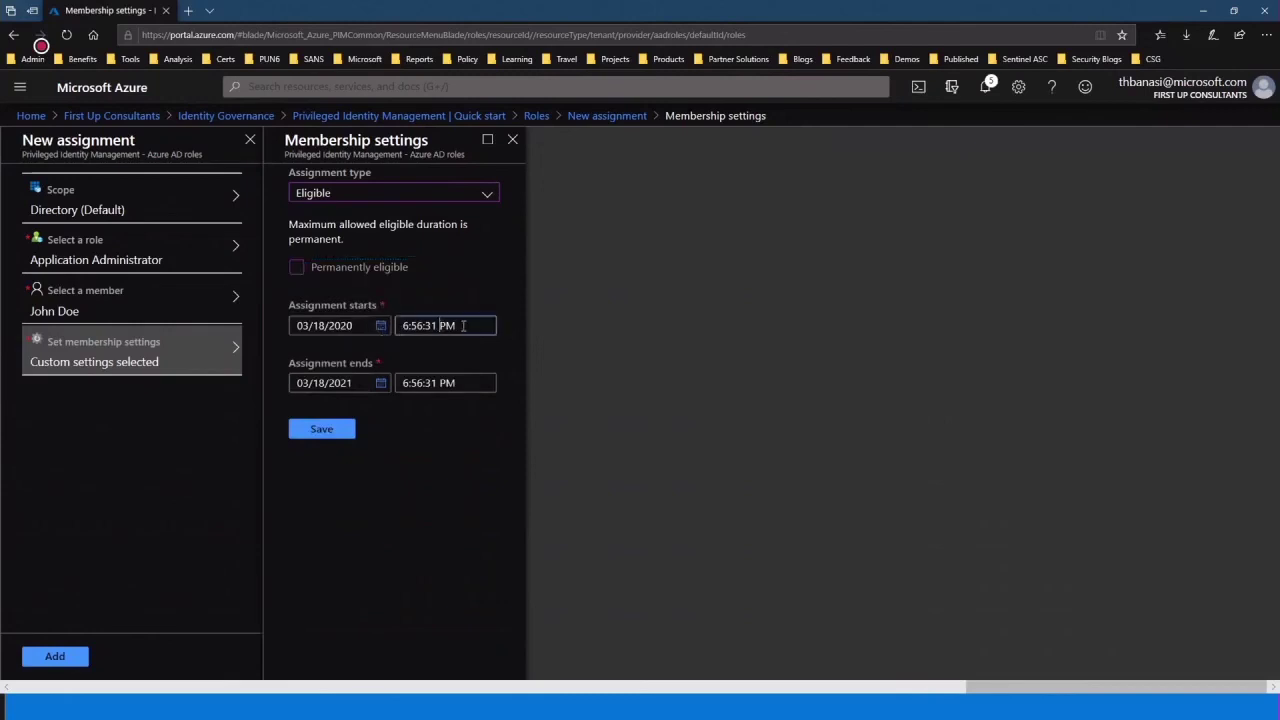
left_click_drag(463, 326, 393, 340)
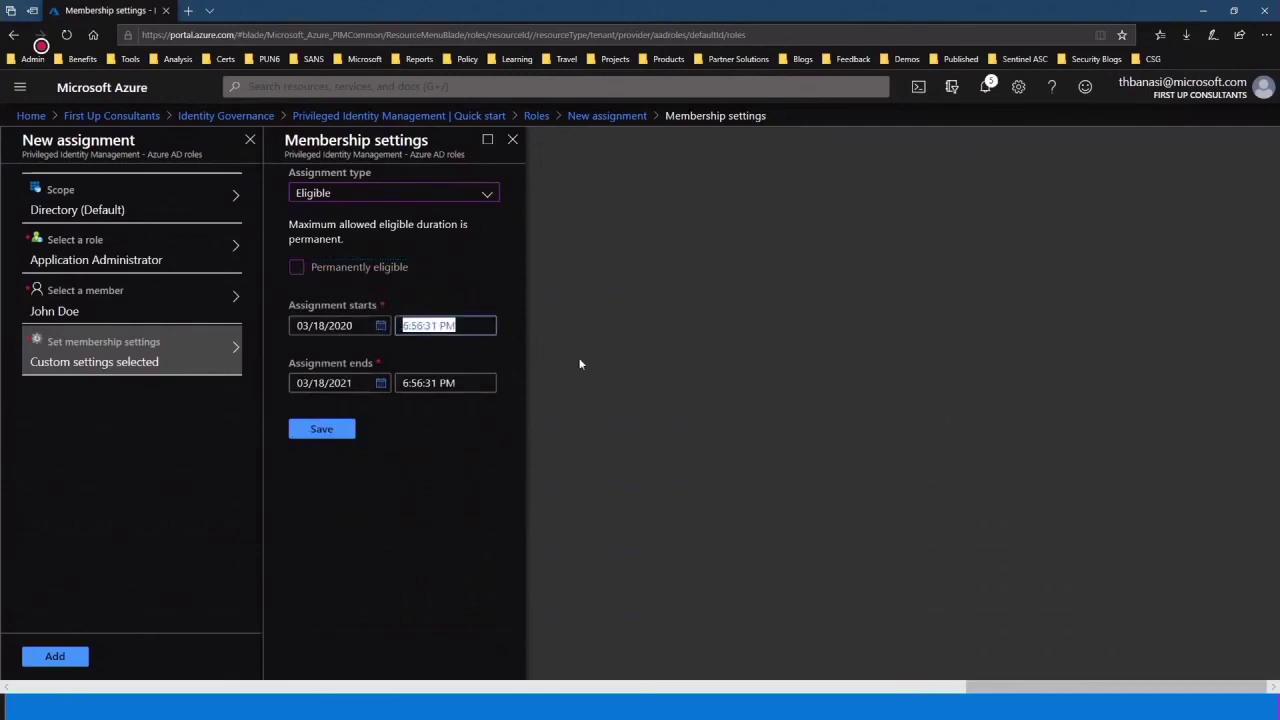
type("8:00:00 PM")
triple_click(404, 383)
type("10")
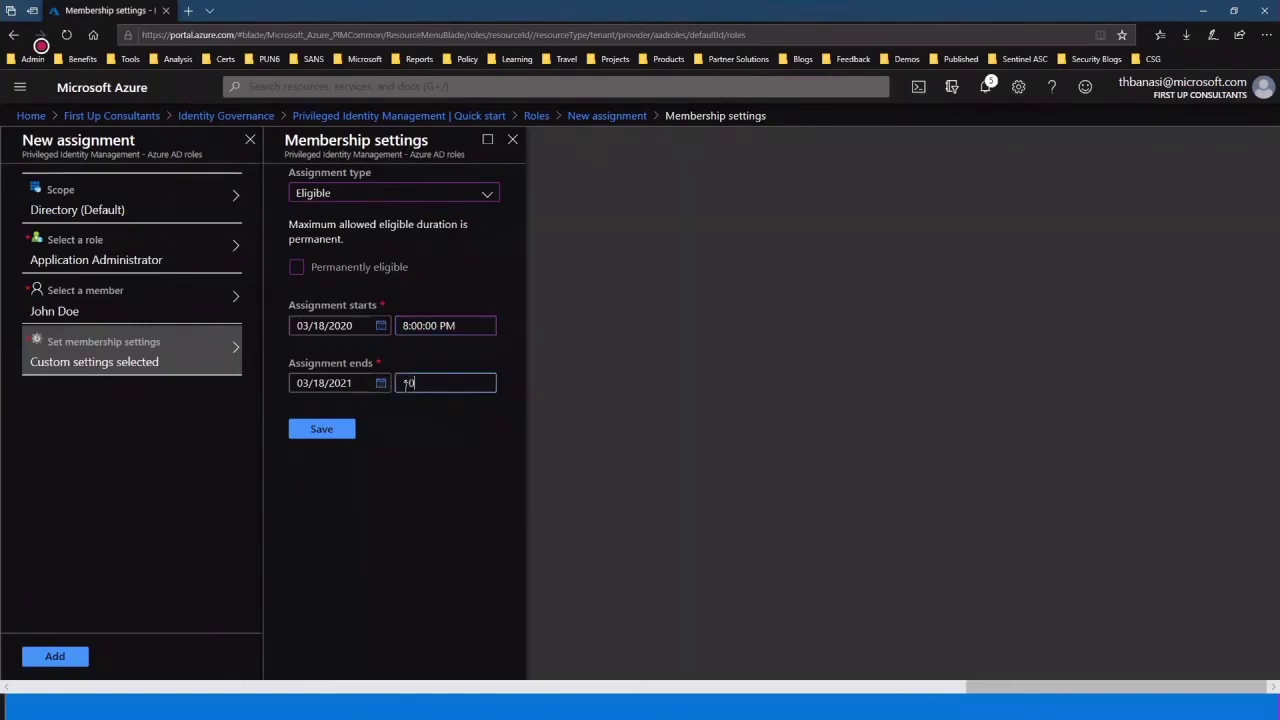
type(":00:00 PM")
Step: Set the eligible assignment's end date to 03/18/2020, then save the membership settings and add the Application Administrator assignment
left_click(383, 385)
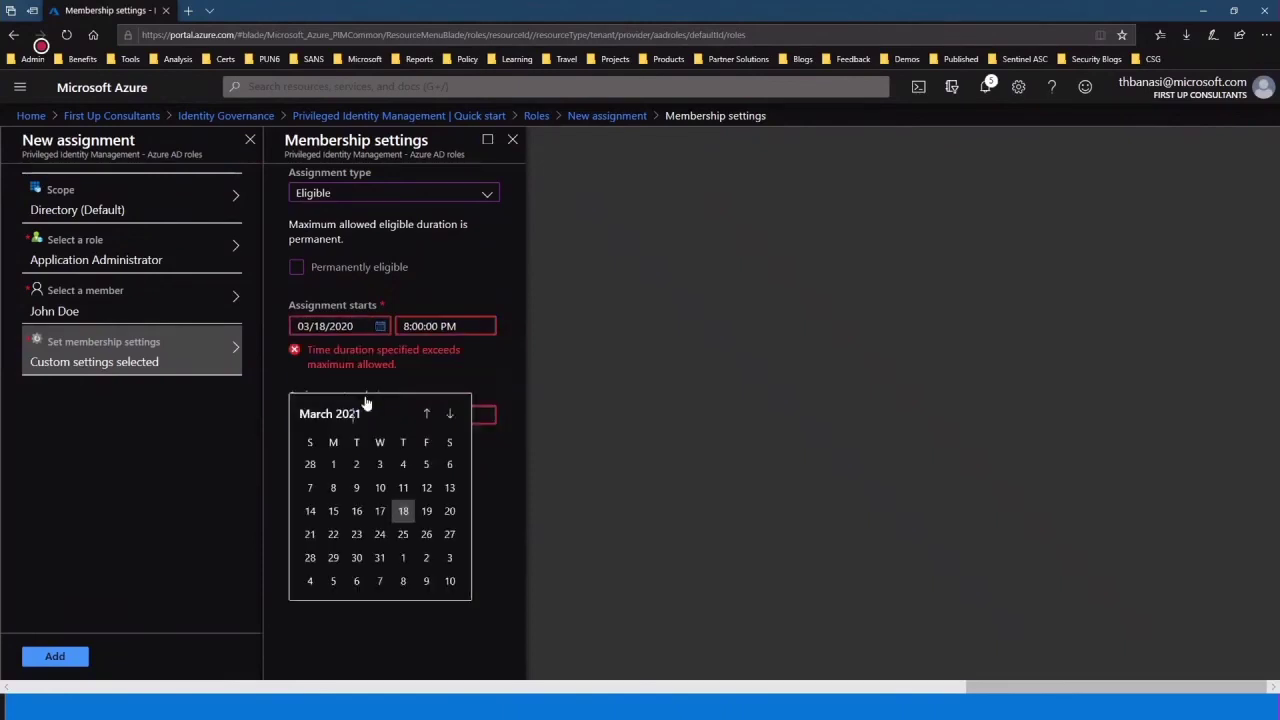
left_click(426, 414)
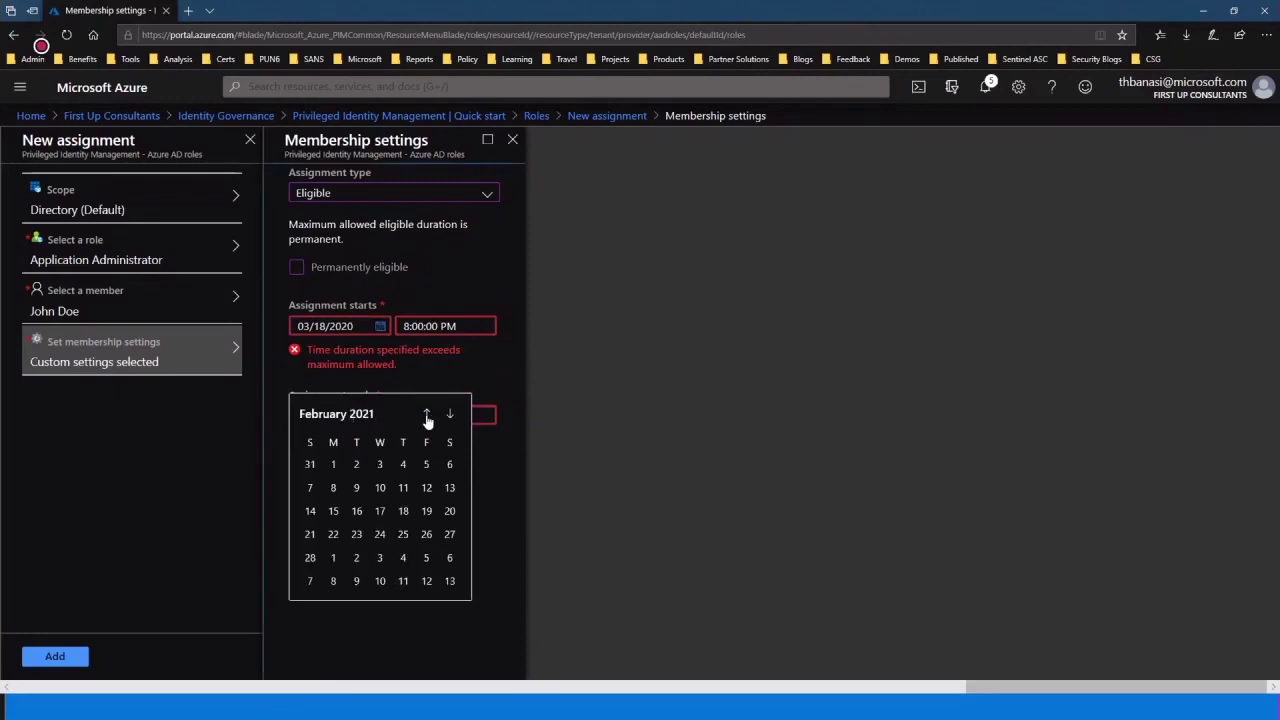
left_click(426, 414)
left_click(426, 414)
left_click(426, 414)
left_click(426, 414)
left_click(426, 414)
left_click(426, 414)
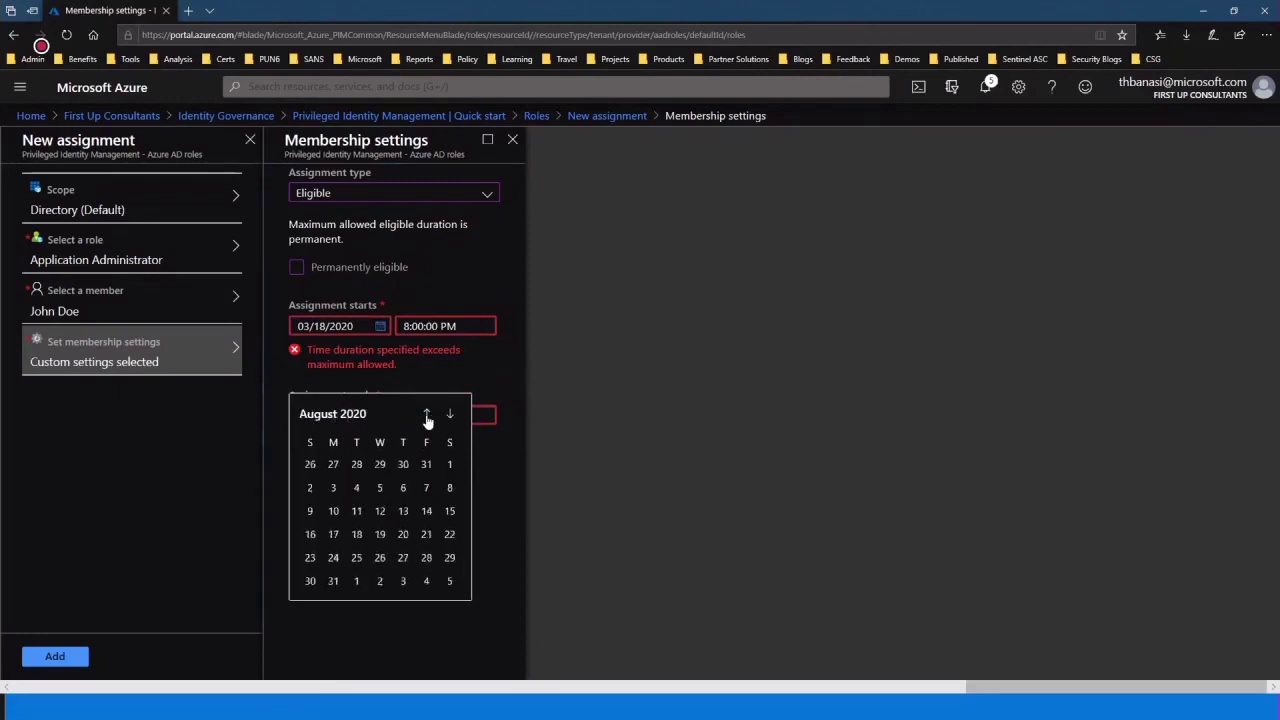
left_click(426, 414)
left_click(426, 414)
left_click(426, 414)
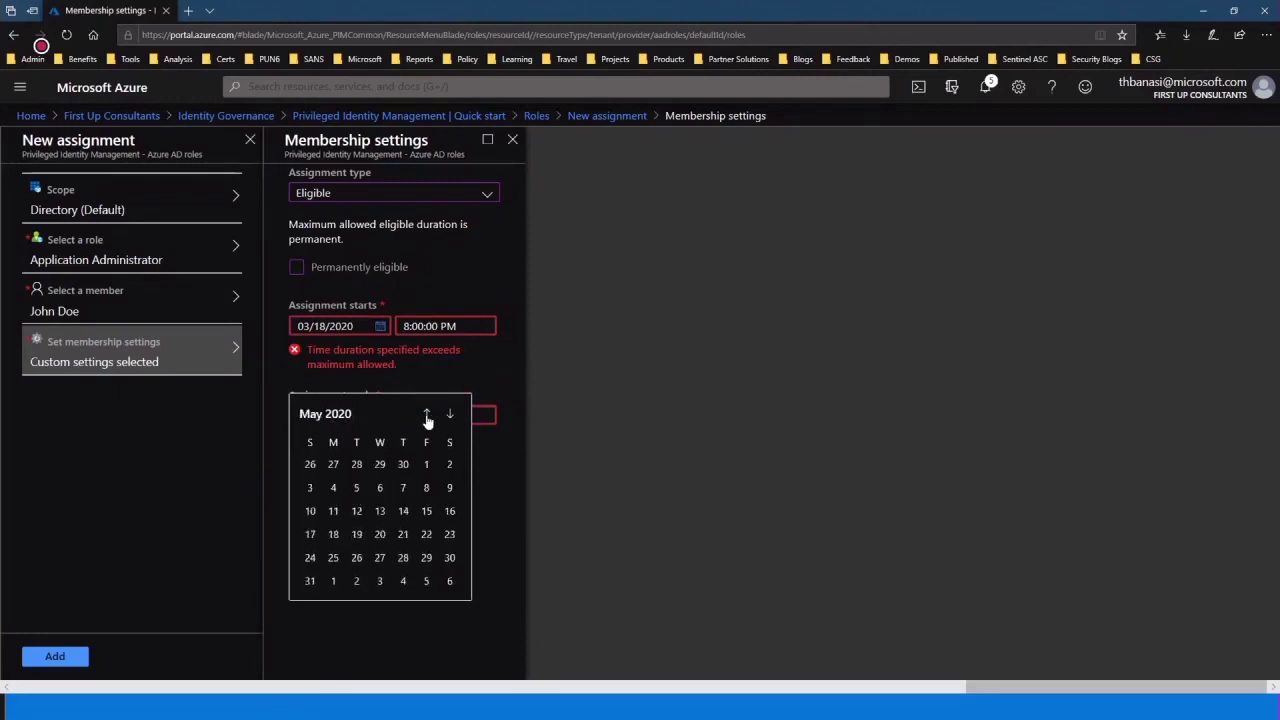
left_click(426, 414)
left_click(426, 414)
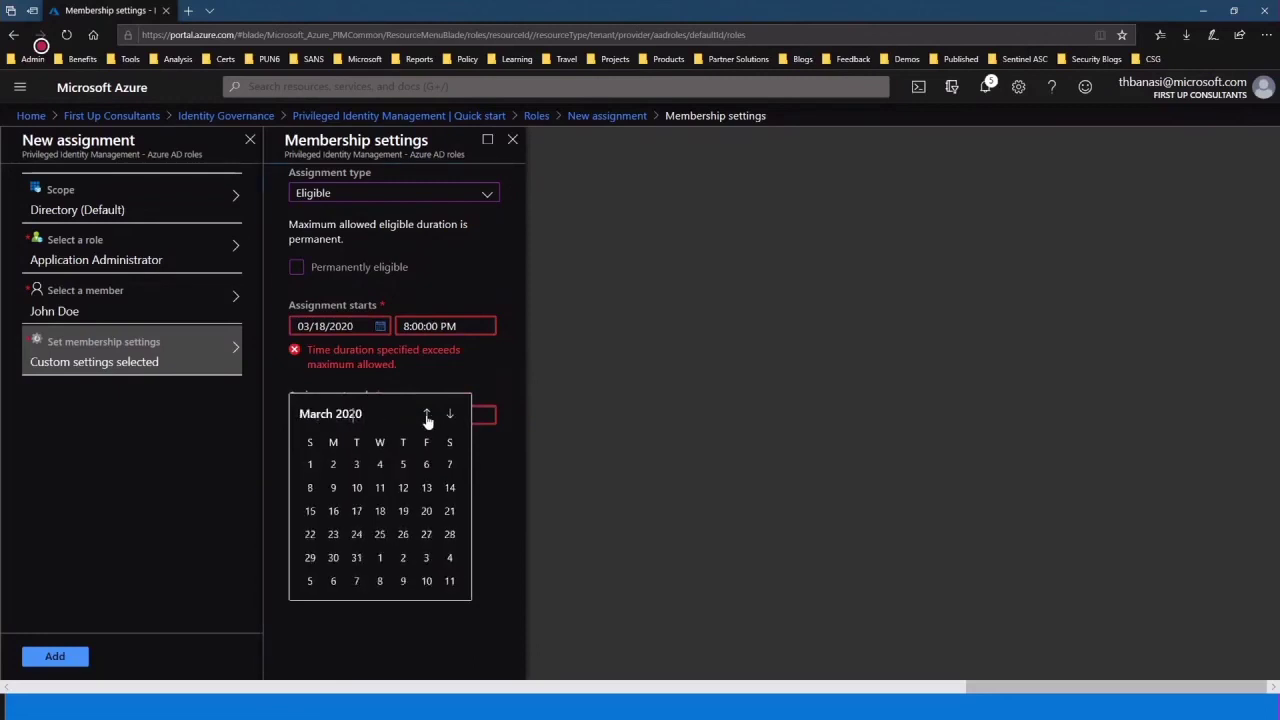
left_click(380, 512)
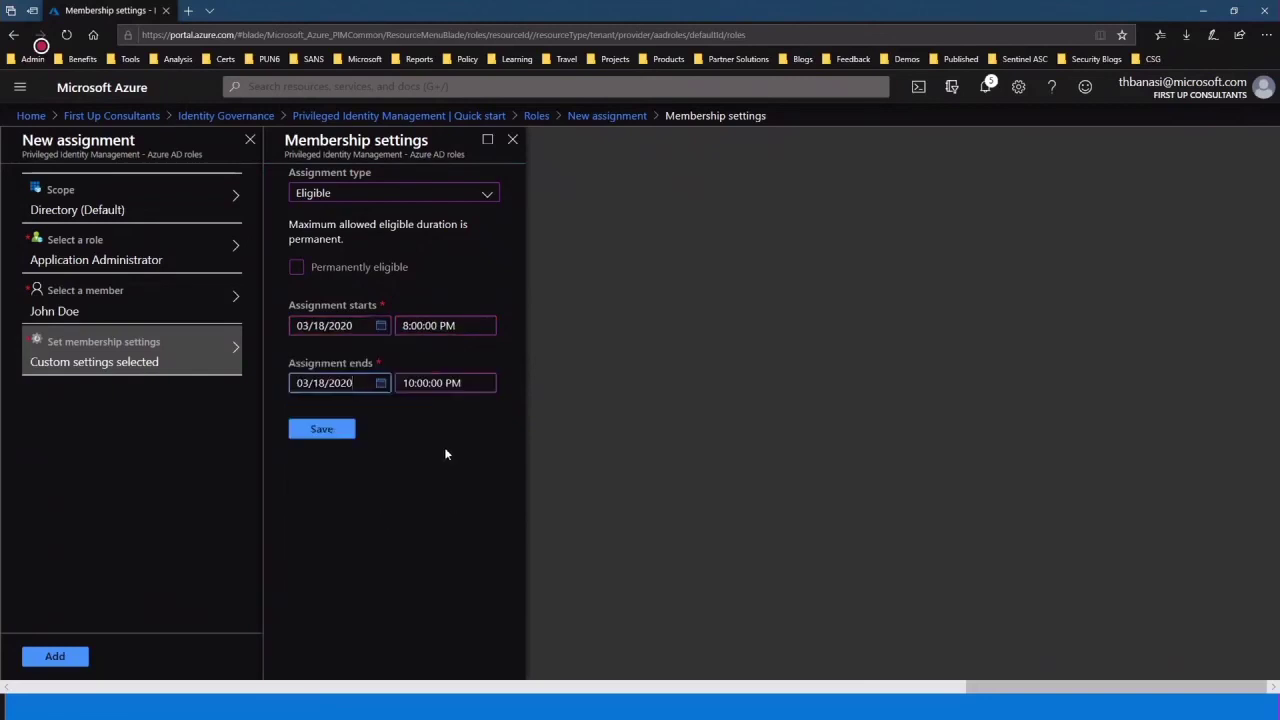
left_click(331, 429)
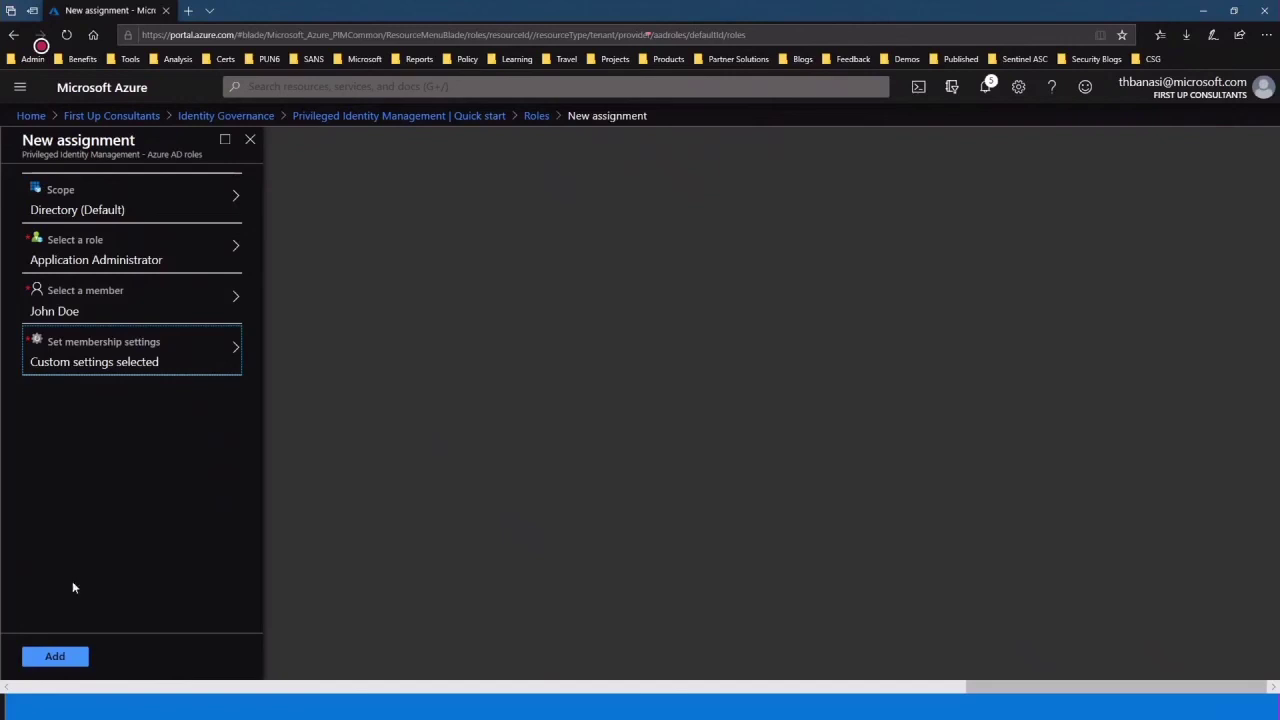
left_click(54, 657)
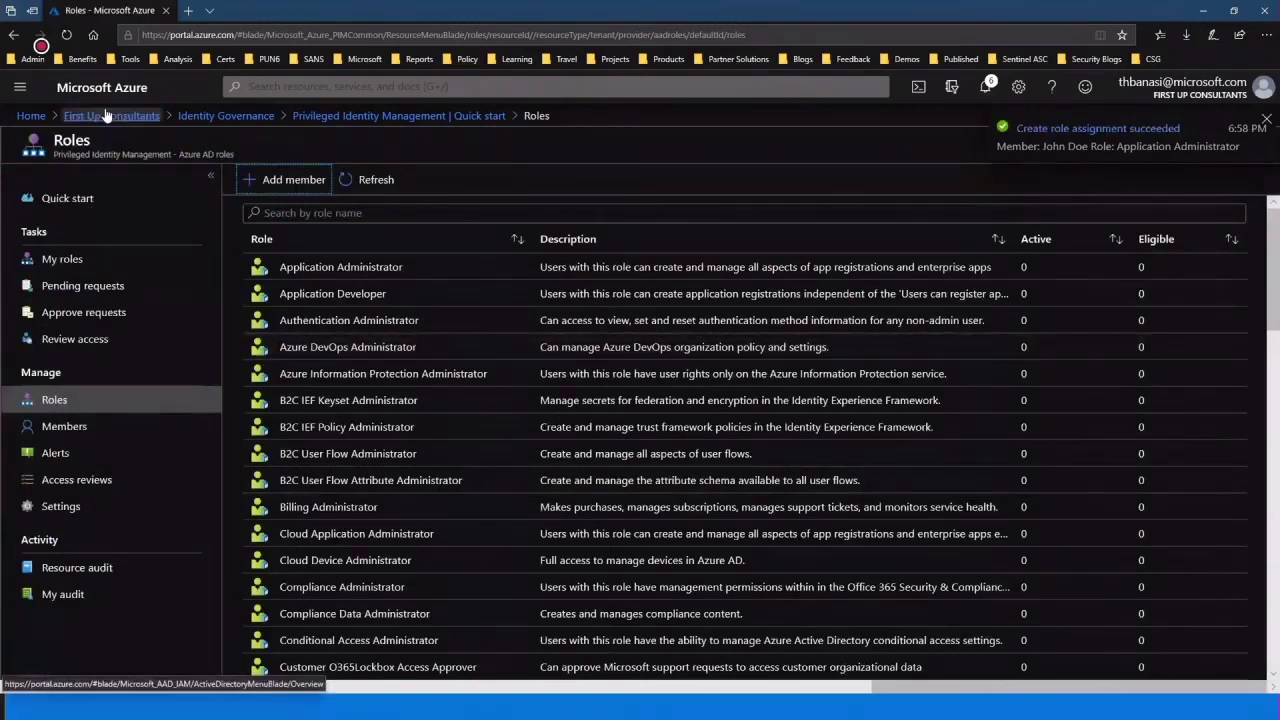
Step: Review the sign-ins and the audit logs of the First Up Consultants directory for the last 24 hours
left_click(107, 116)
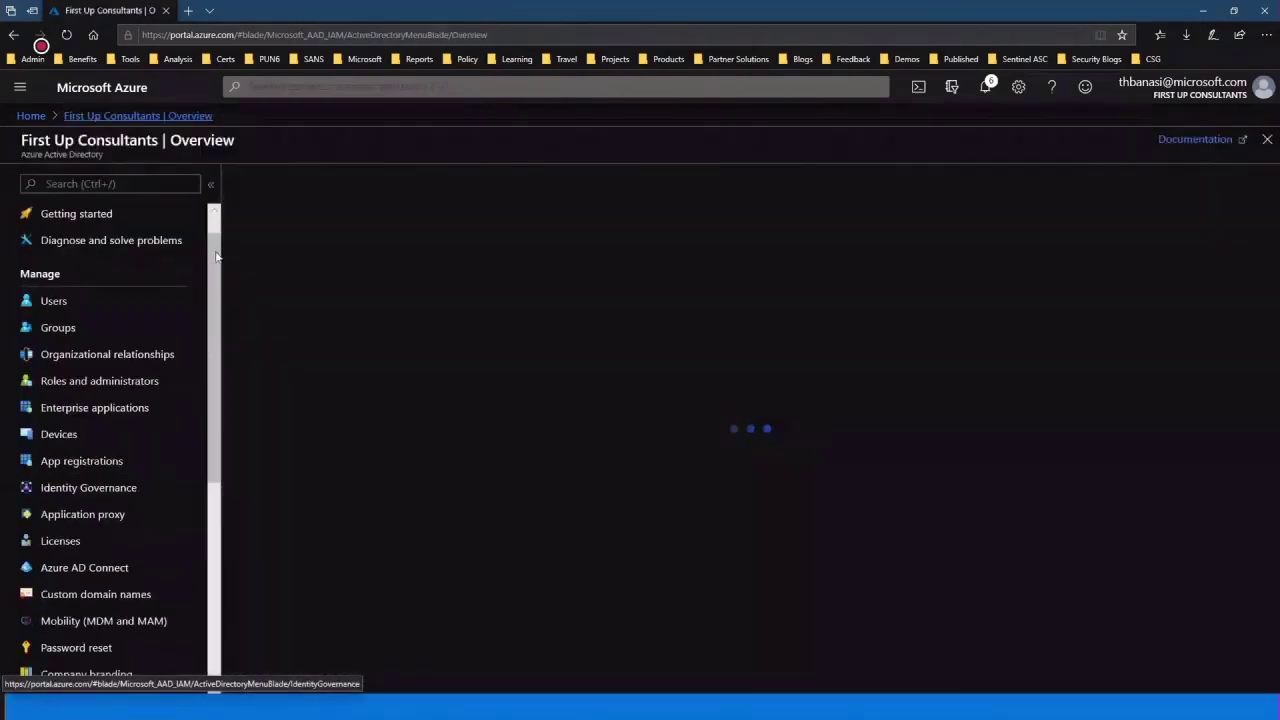
left_click_drag(216, 257, 200, 505)
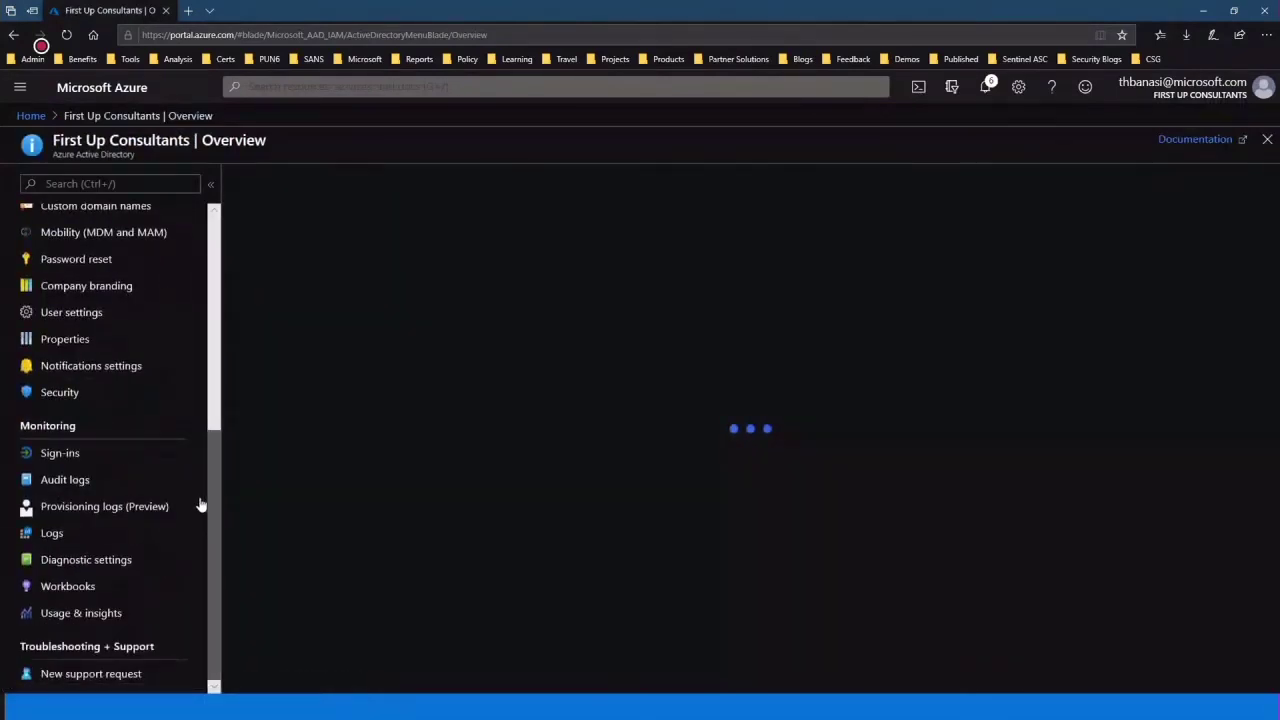
left_click(55, 455)
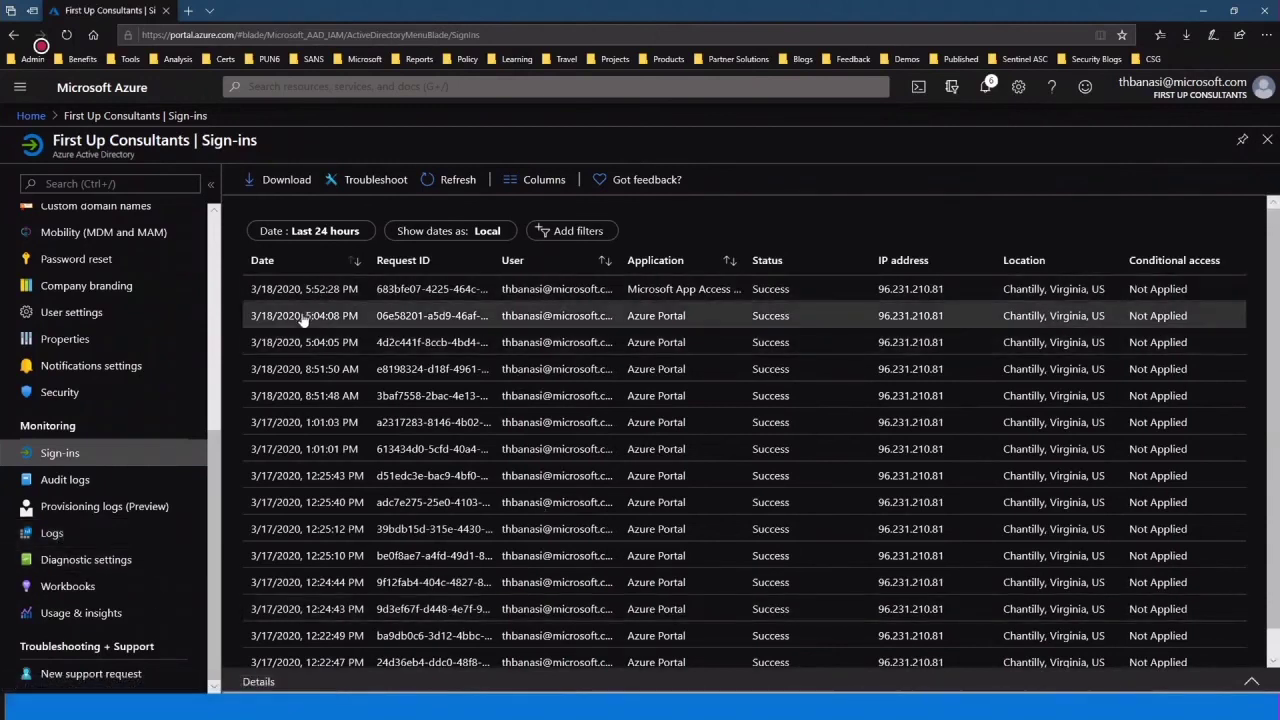
left_click(98, 480)
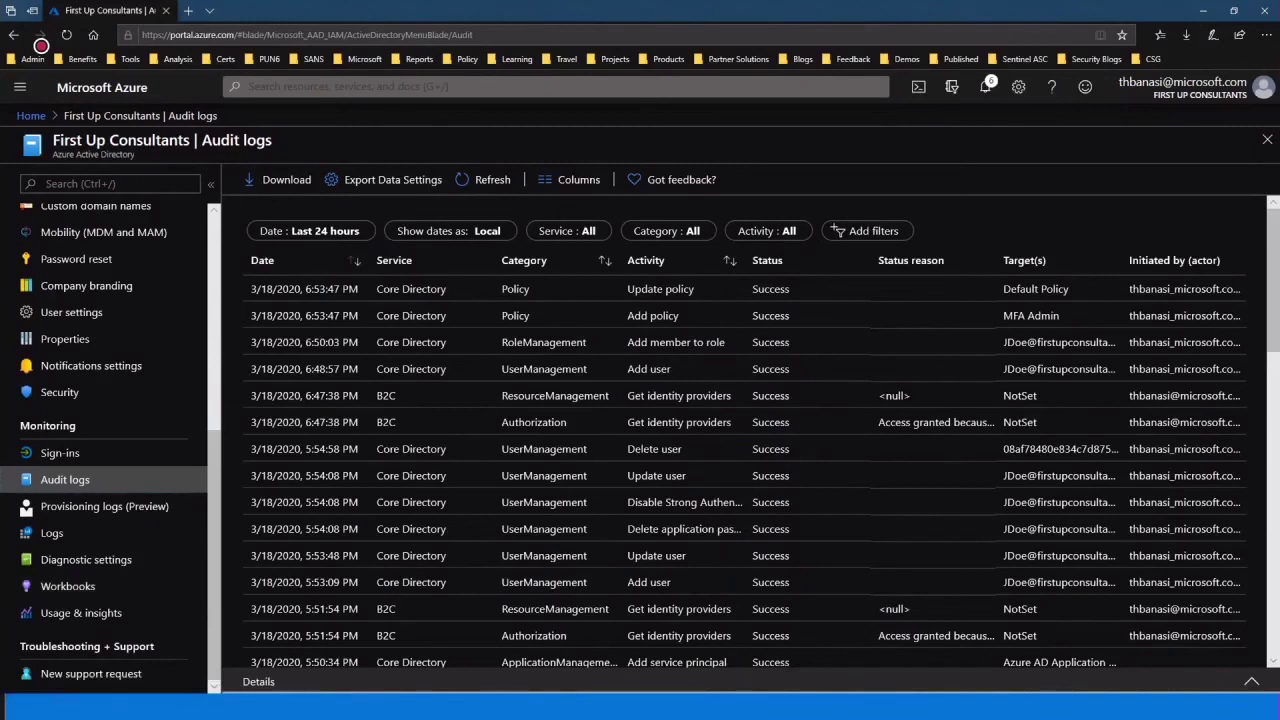
key("alt+Tab")
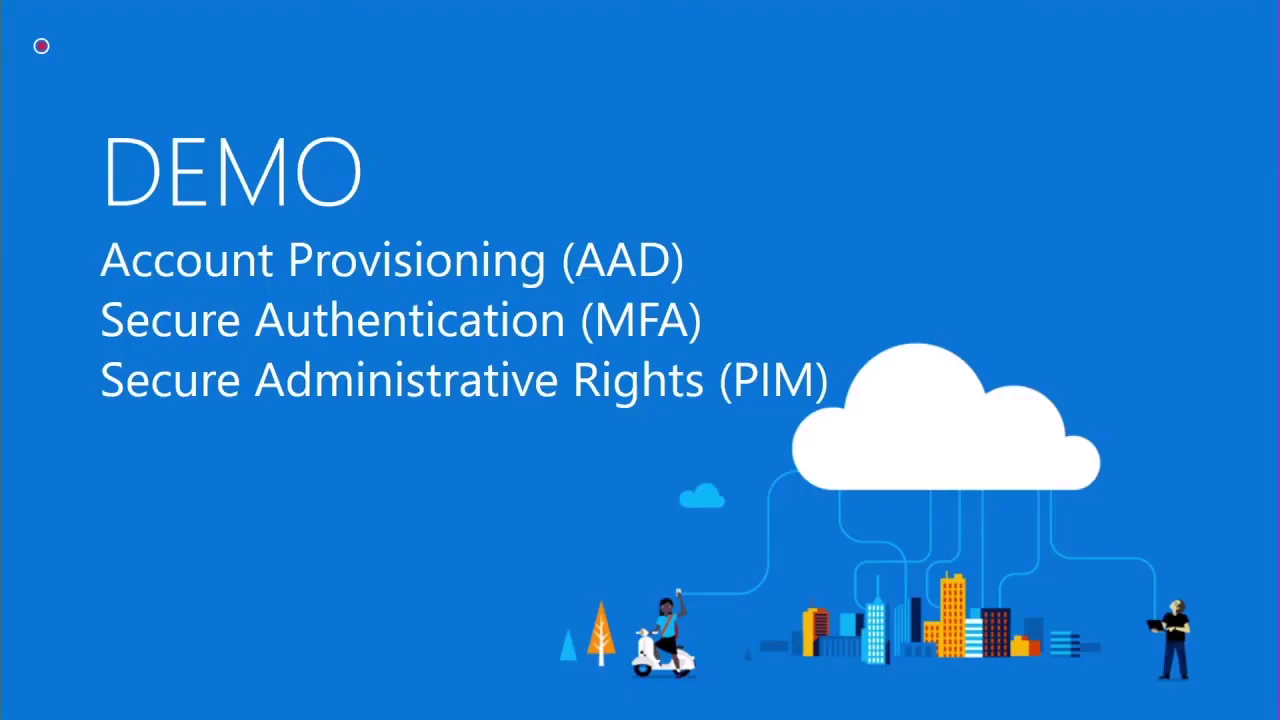
key("Right")
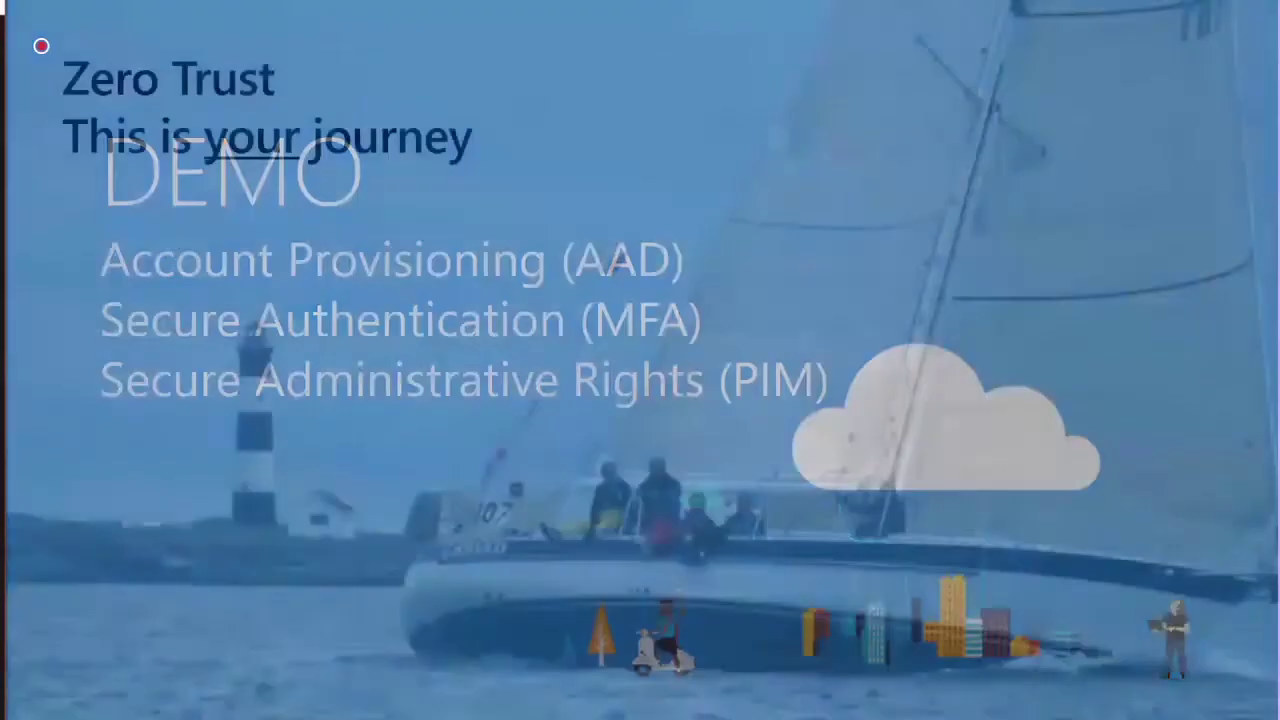